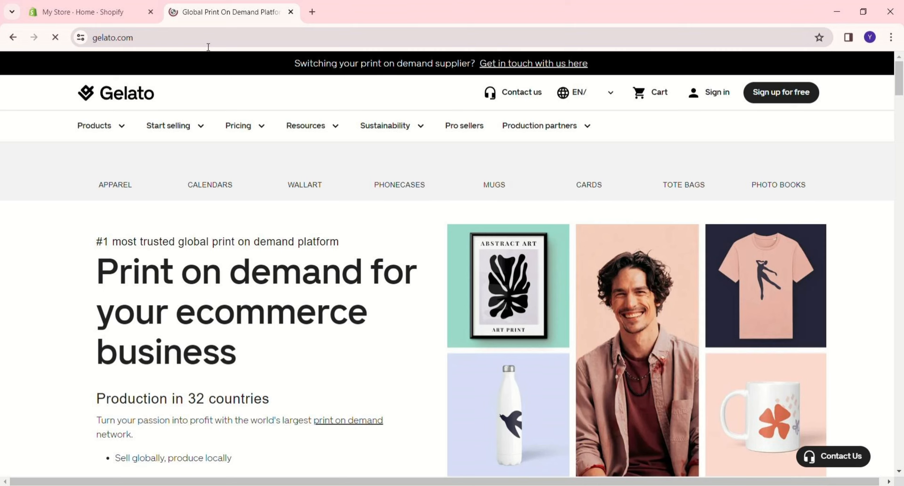
- Open the Gelato website at gelato.com
key("alt+Left")
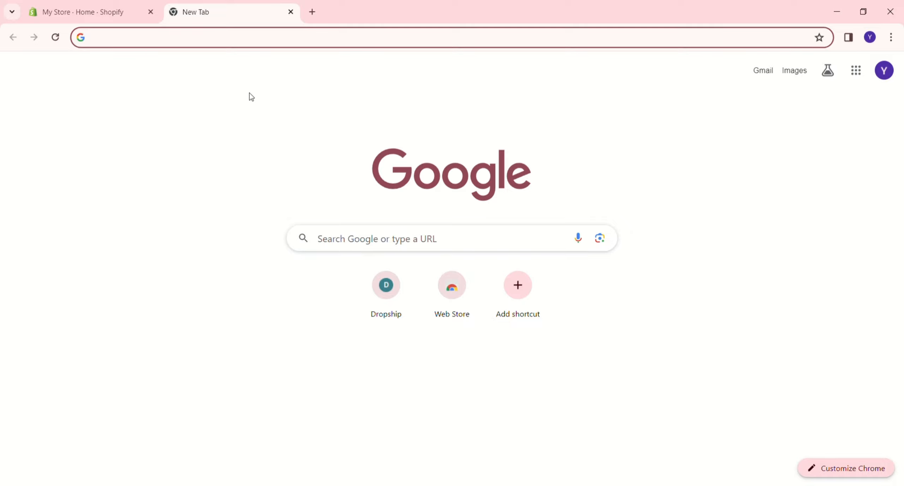
left_click(208, 46)
type("Gel")
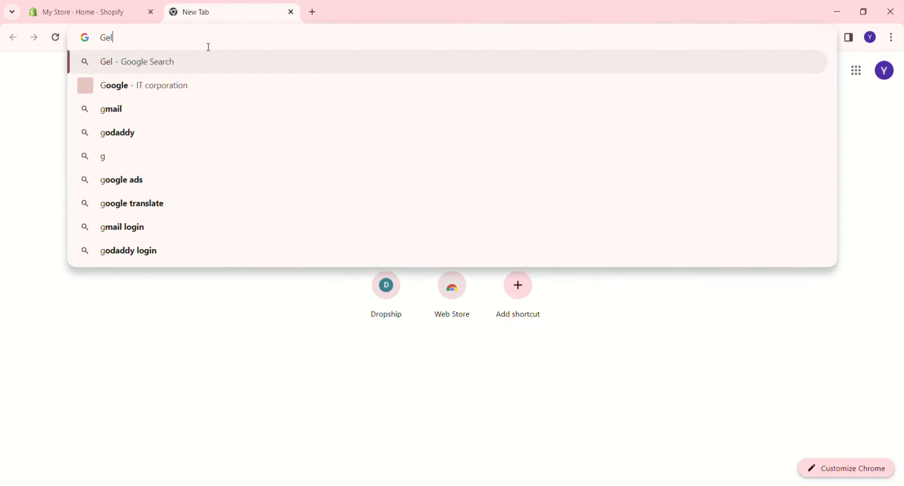
type("ato.com")
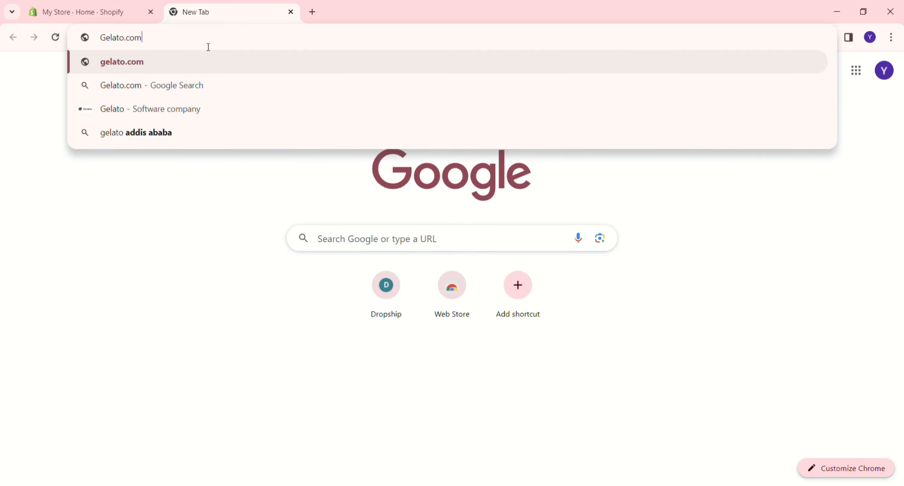
key("Return")
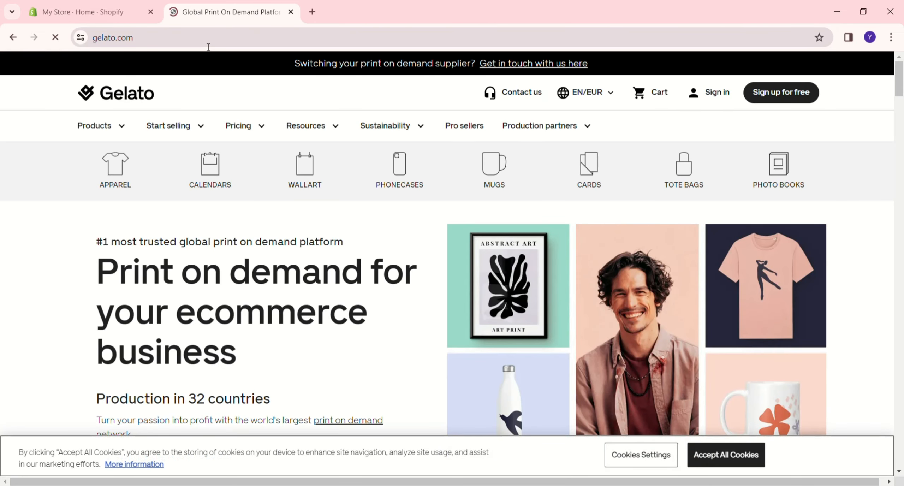
- Sign up for a free Gelato account using Google
scroll(73, 357, "down", 15)
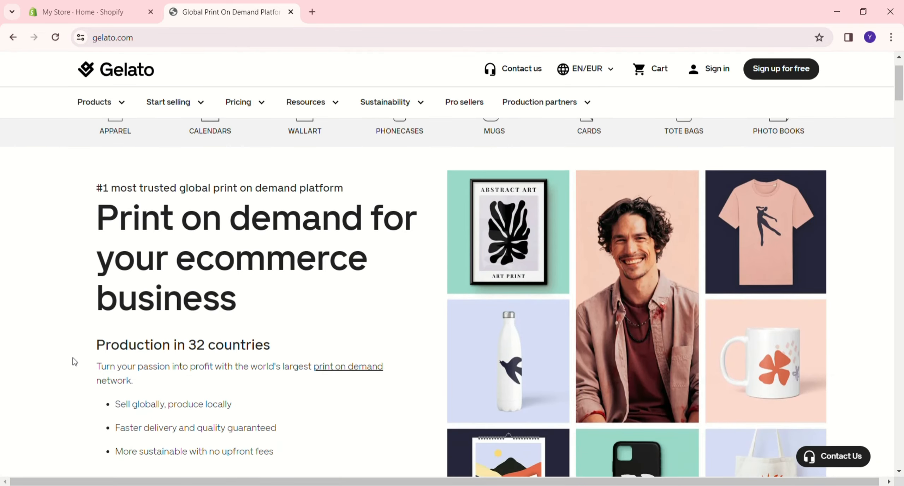
scroll(74, 360, "up", 15)
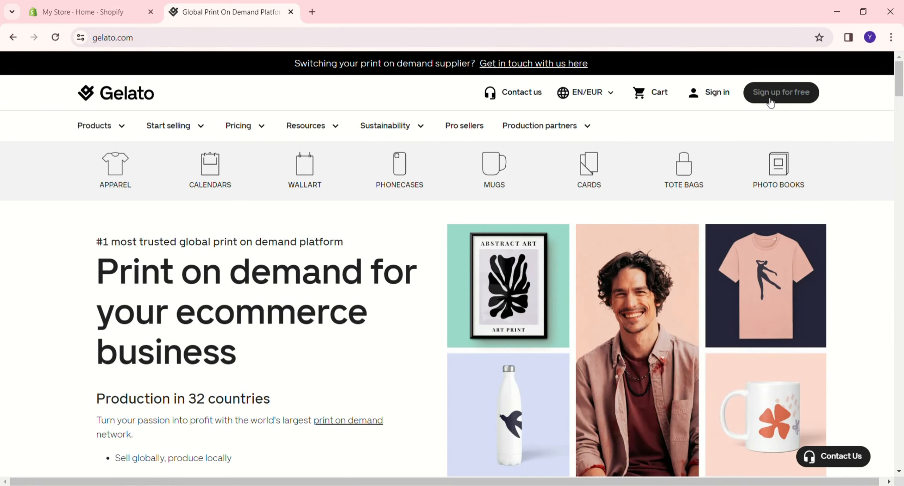
left_click(771, 102)
mouse_move(602, 132)
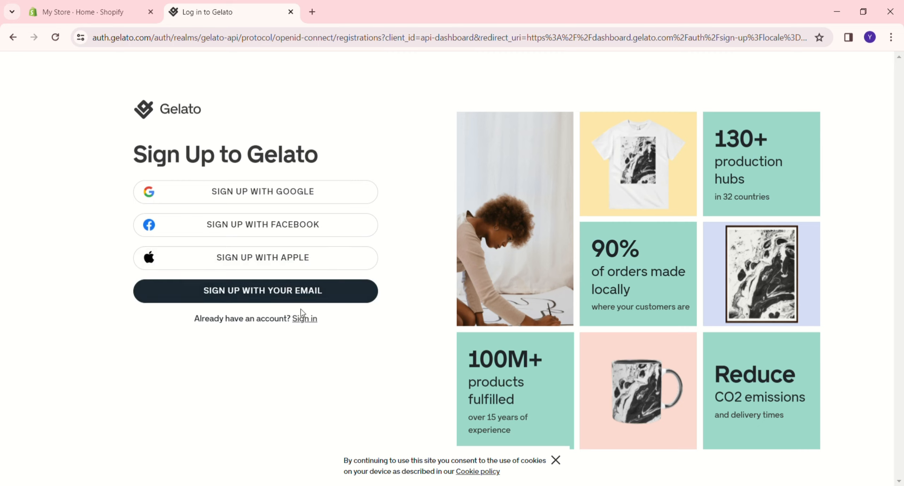
left_click(289, 196)
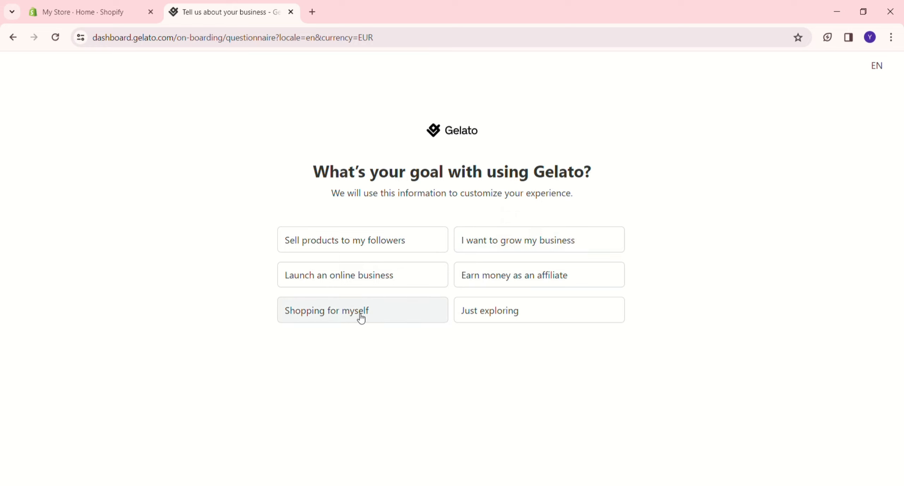
- Answer the onboarding questions with Just exploring, I'm an influencer with a strong community, and Other merch
left_click(490, 318)
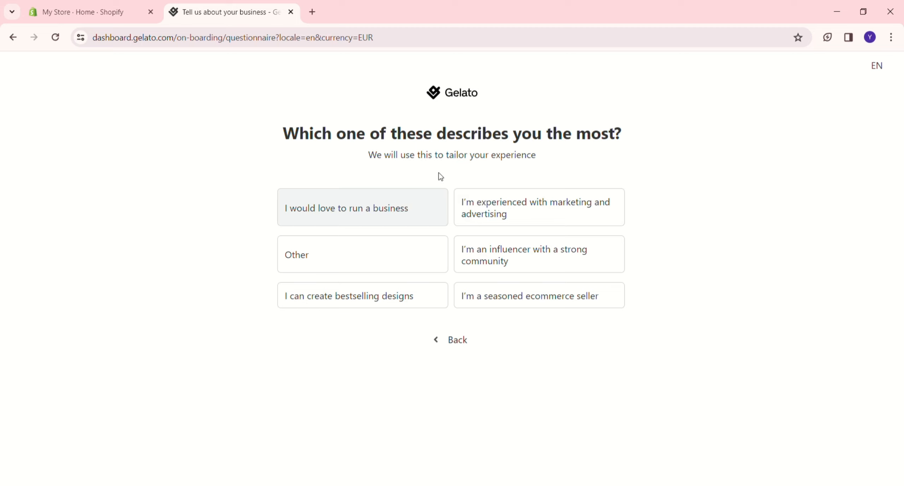
left_click(484, 261)
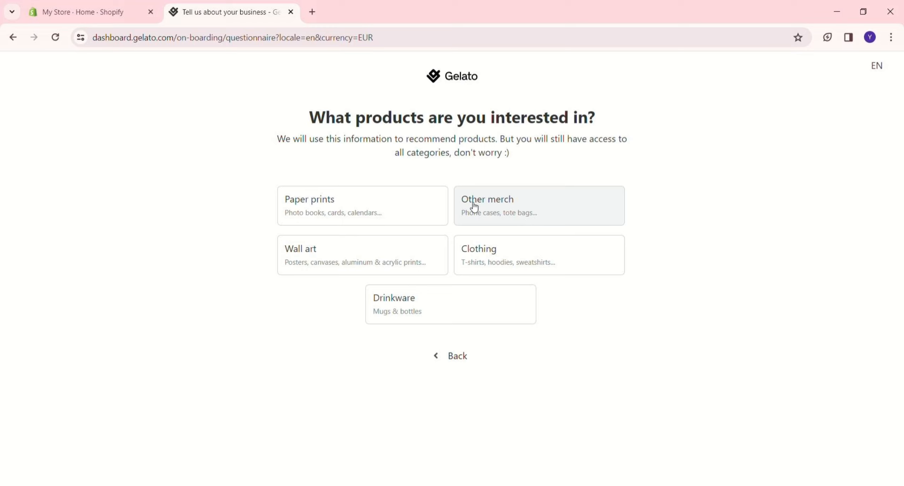
left_click(502, 210)
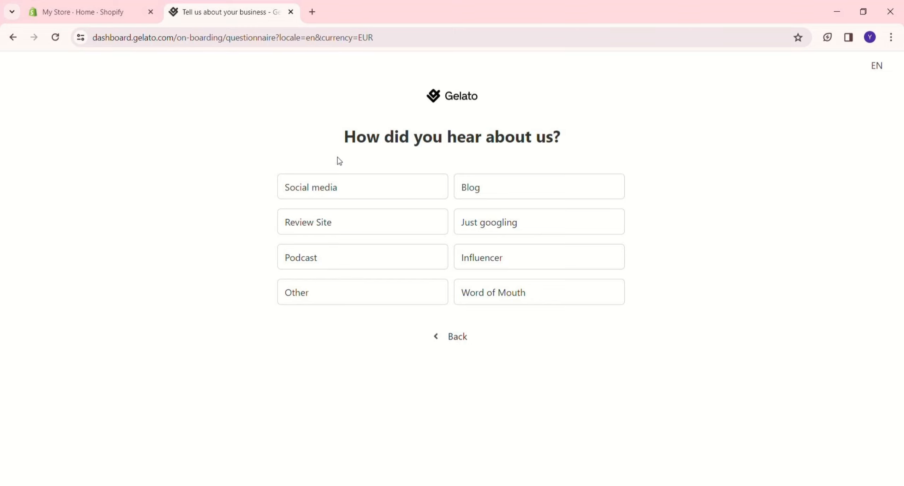
- Give Social media and TikTok as the referral source, then accept the API User Terms and finish the onboarding
left_click(336, 186)
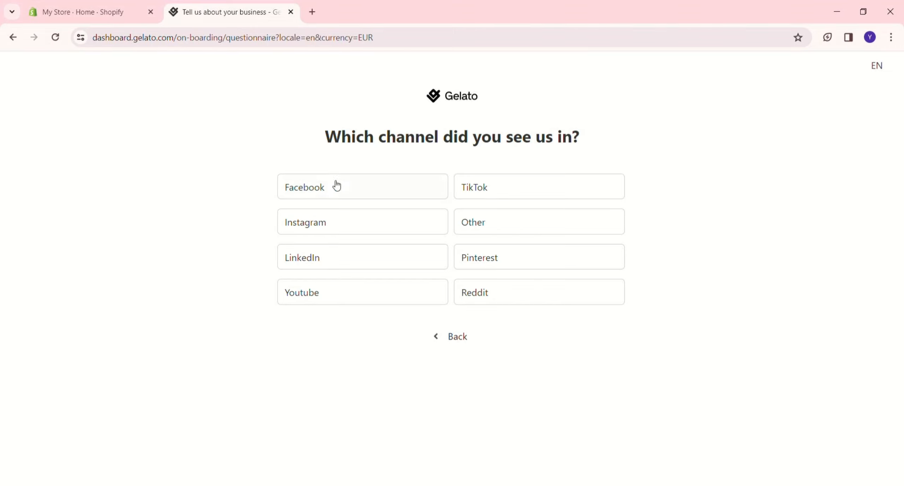
left_click(490, 194)
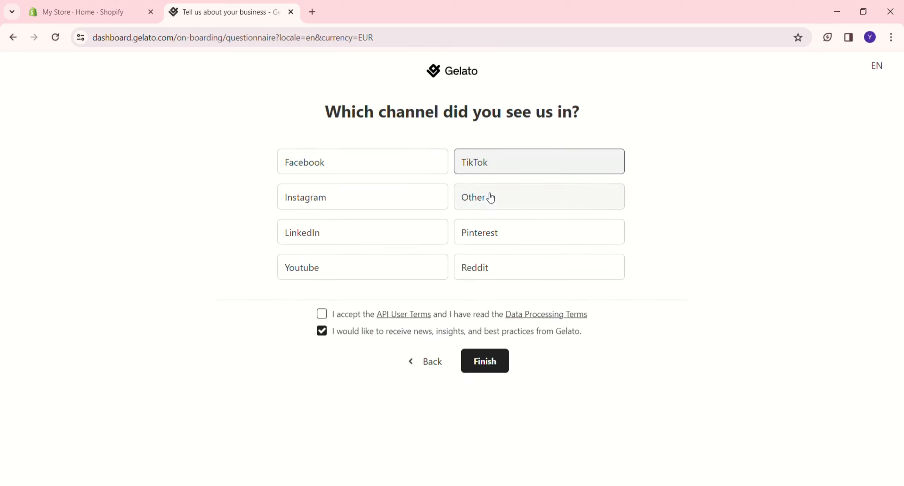
left_click(321, 313)
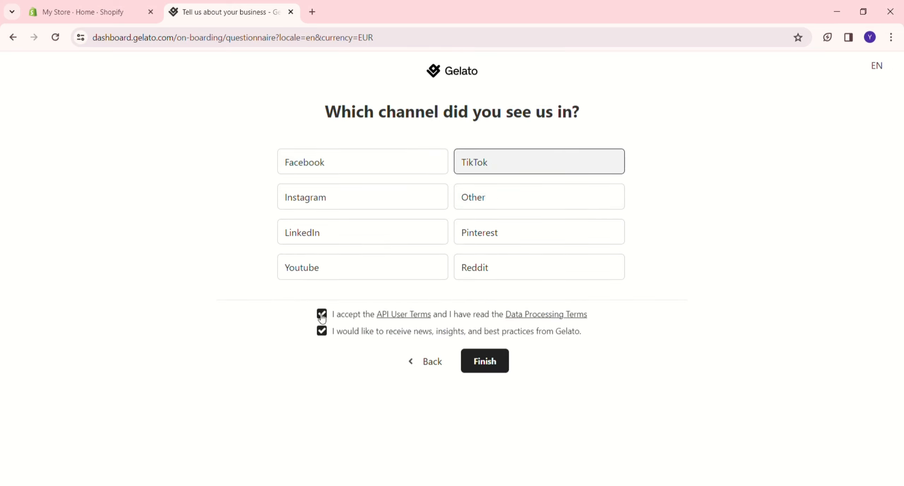
left_click(473, 356)
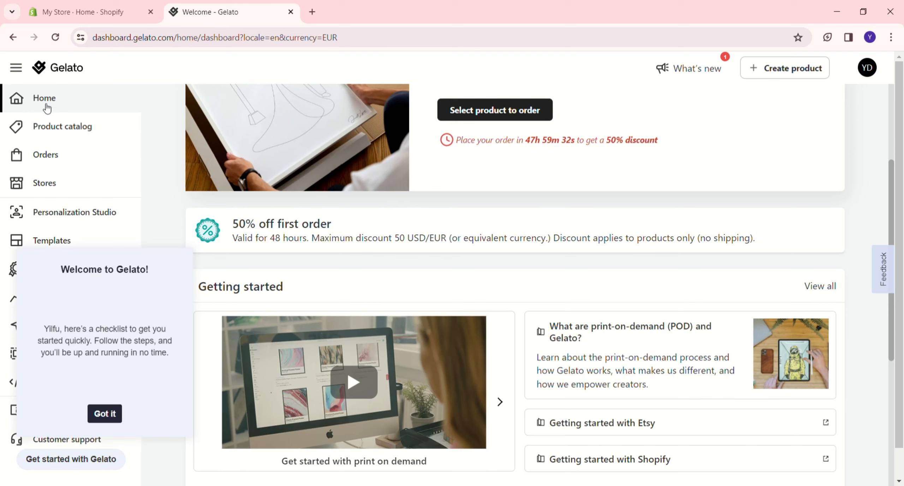
- Dismiss the welcome checklist and look through the dashboard's Getting started and Suggested for you sections
left_click(105, 418)
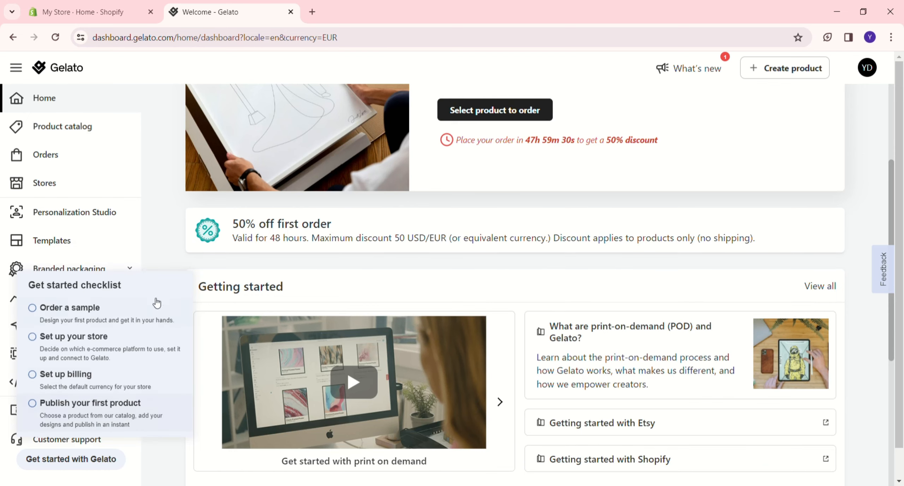
left_click(157, 226)
scroll(340, 265, "down", 7)
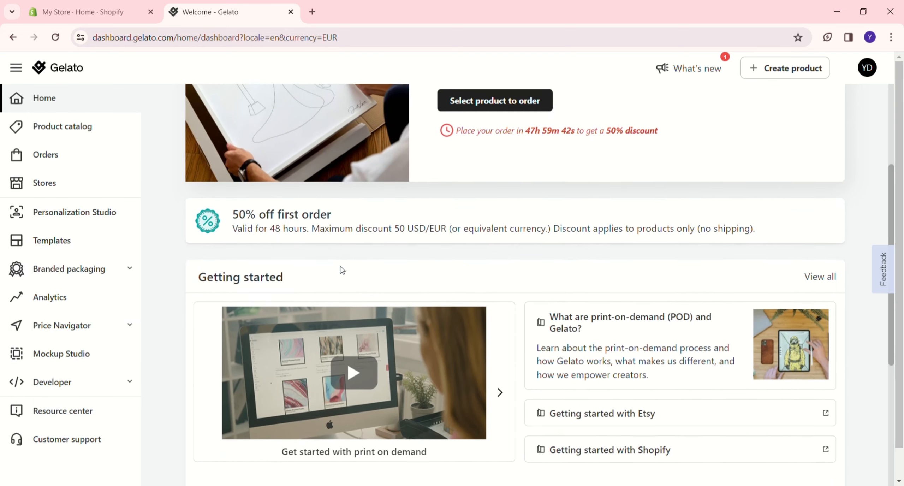
scroll(340, 265, "up", 7)
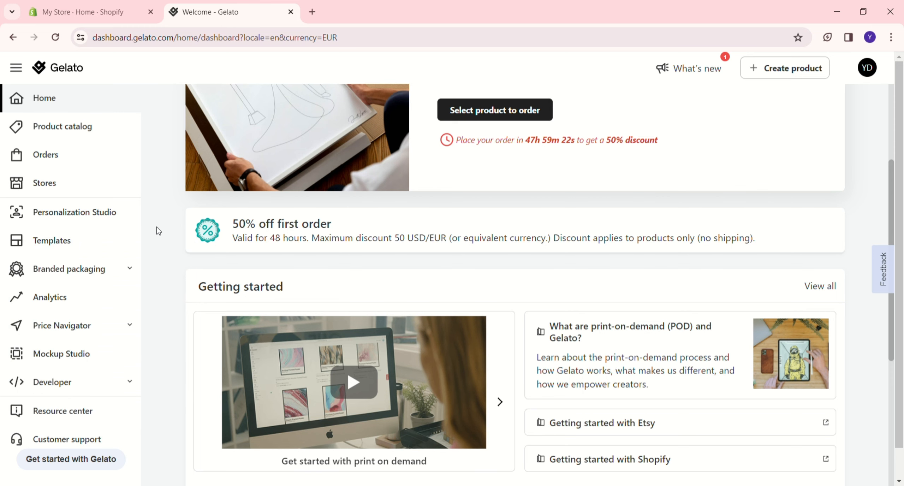
scroll(212, 157, "down", 3)
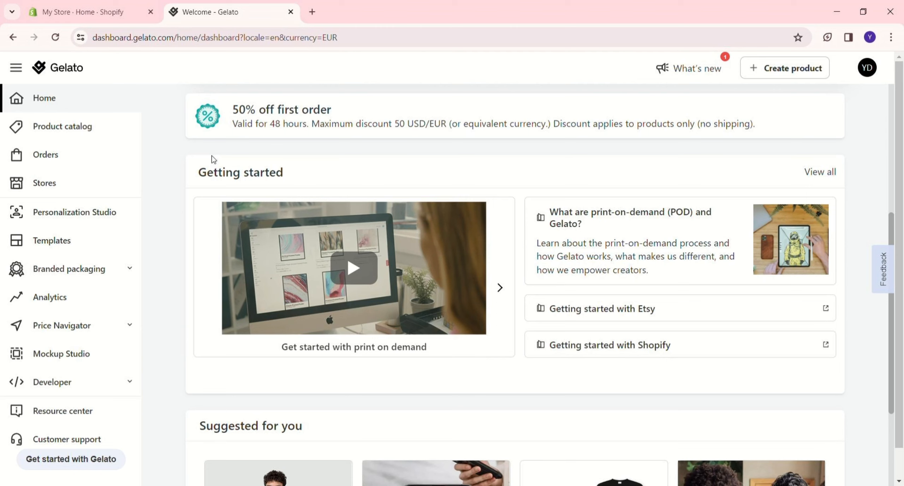
scroll(211, 159, "down", 5)
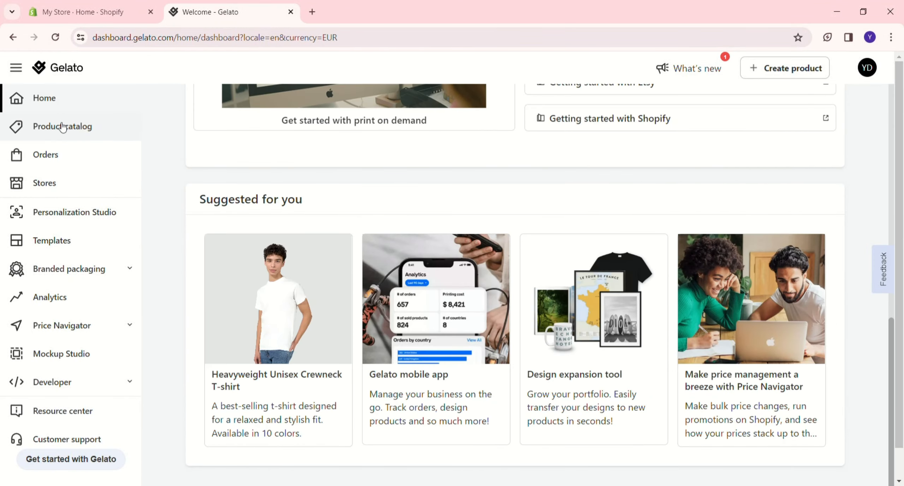
- Browse the product categories available in the product catalog
left_click(63, 127)
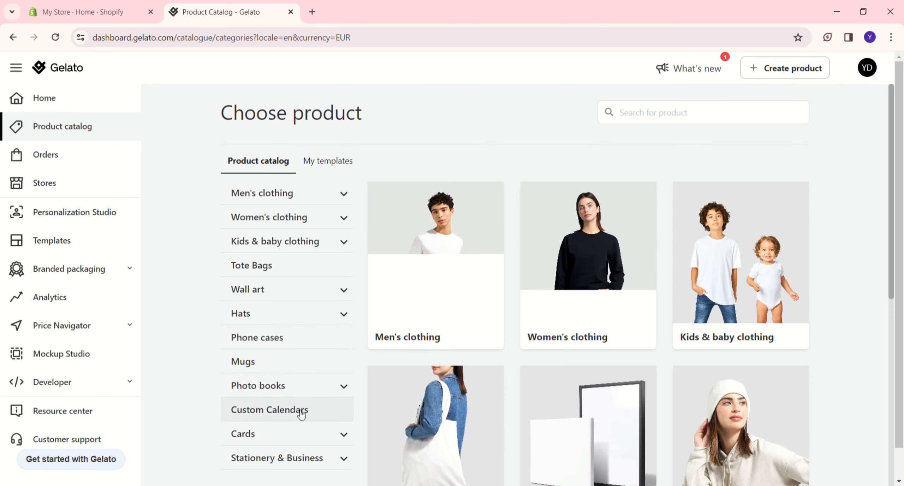
scroll(284, 468, "down", 3)
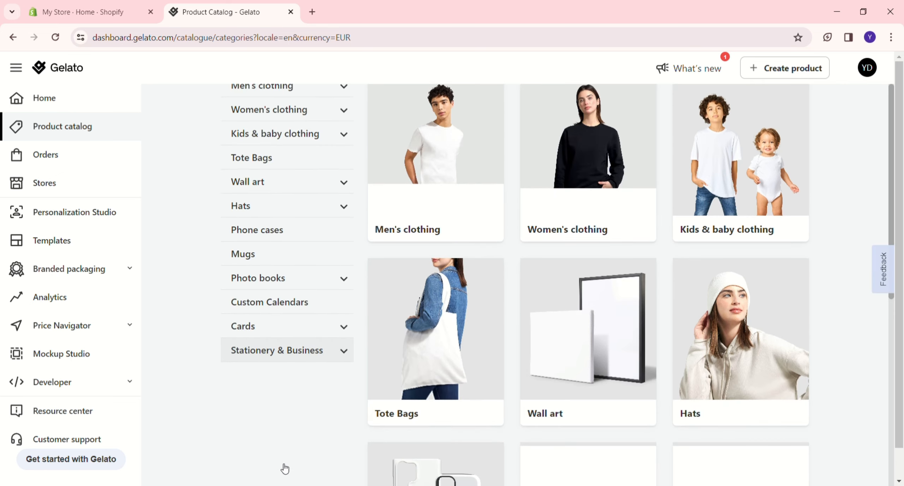
scroll(284, 466, "up", 3)
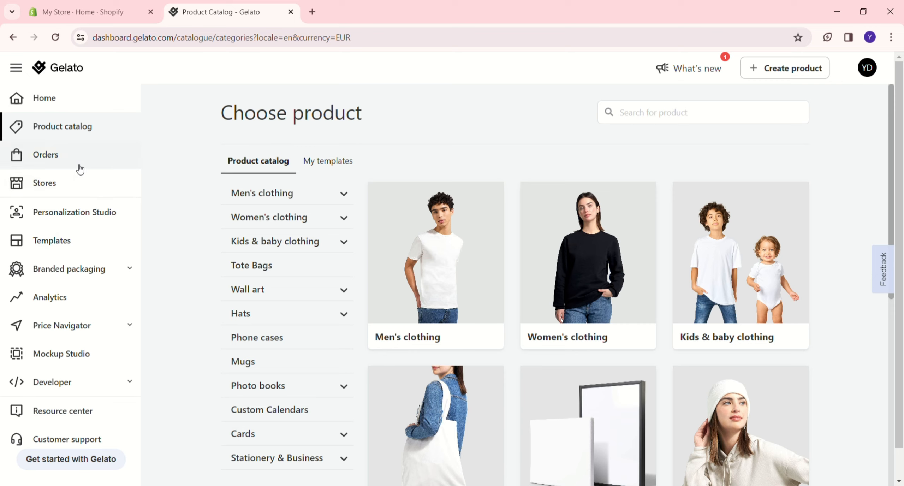
- Connect the Shopify store to Gelato by installing the Gelato: Print on Demand app
left_click(73, 188)
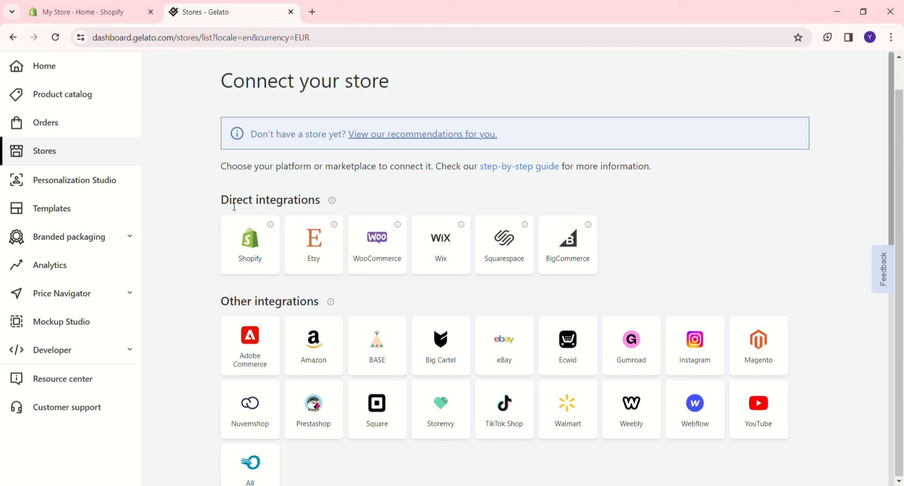
mouse_move(335, 206)
scroll(388, 411, "down", 3)
scroll(388, 409, "up", 2)
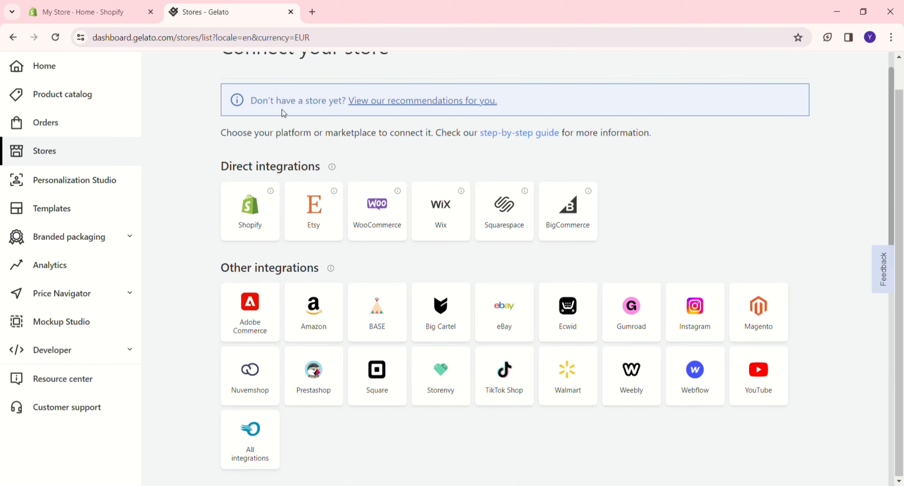
left_click(252, 211)
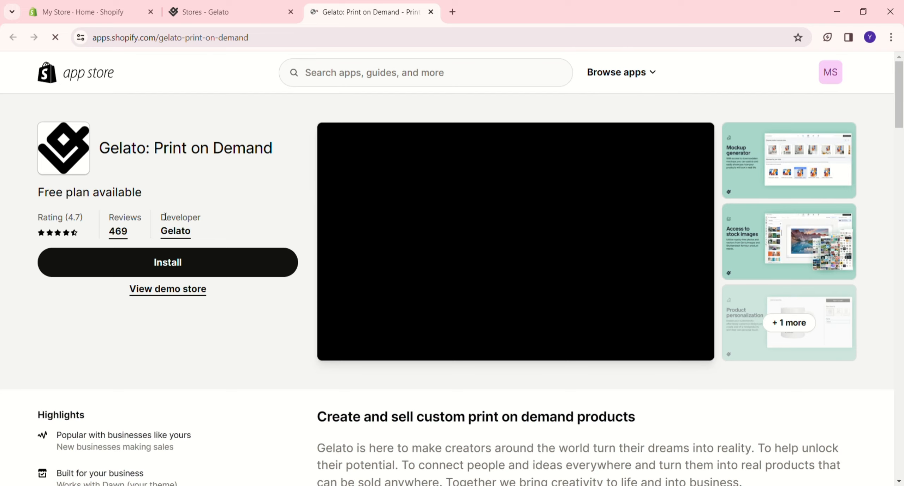
left_click(168, 266)
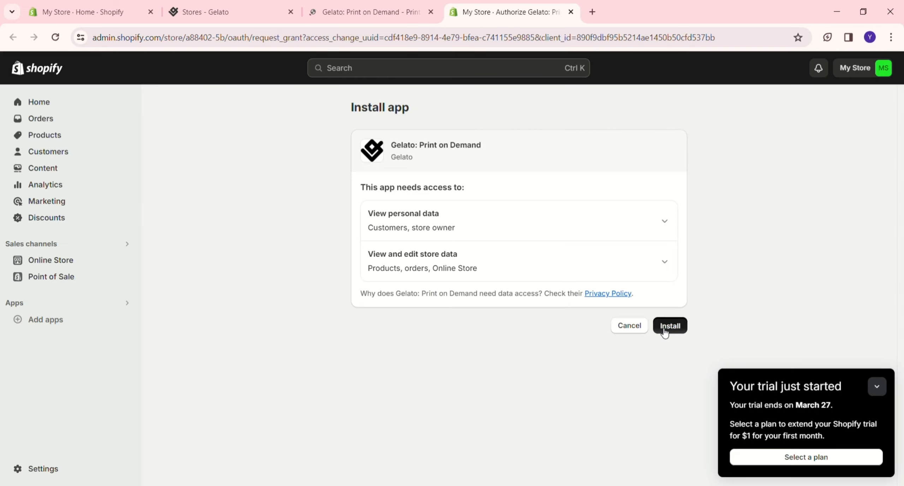
left_click(662, 326)
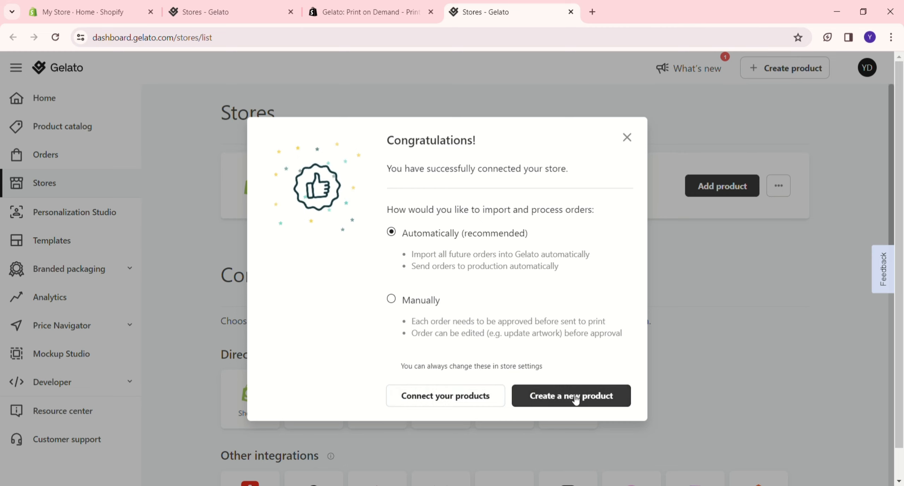
- Go to the connected store's products with automatic order processing selected and start creating a single product
left_click(473, 402)
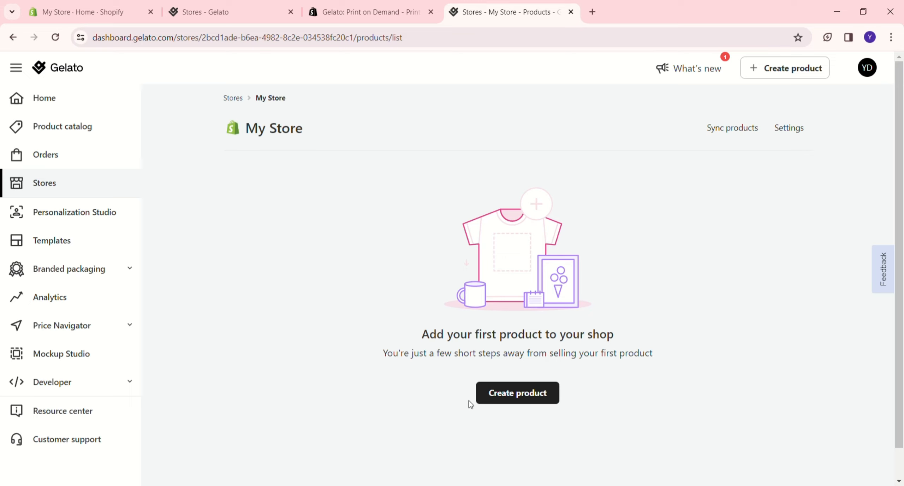
left_click(507, 401)
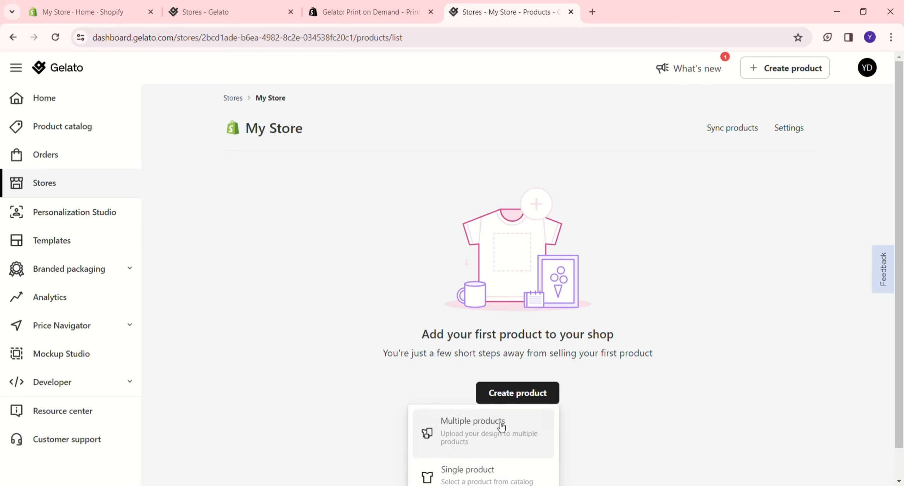
scroll(501, 424, "down", 1)
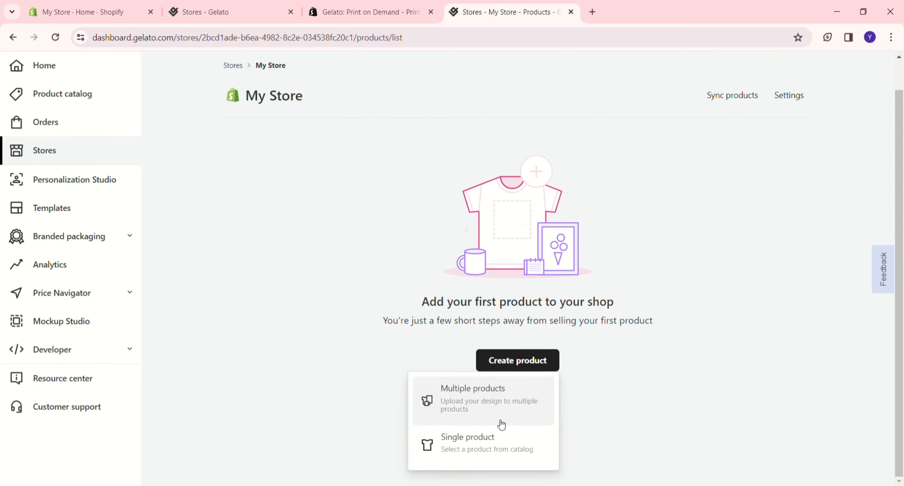
left_click(480, 443)
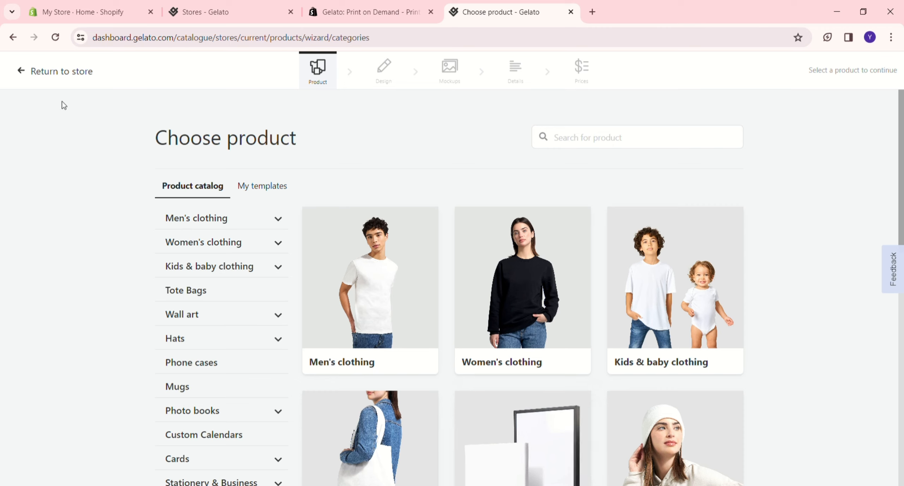
- Choose the Classic Womens Crewneck T-shirt from women's clothing and add the Azalea colour variant
left_click(538, 330)
left_click(374, 304)
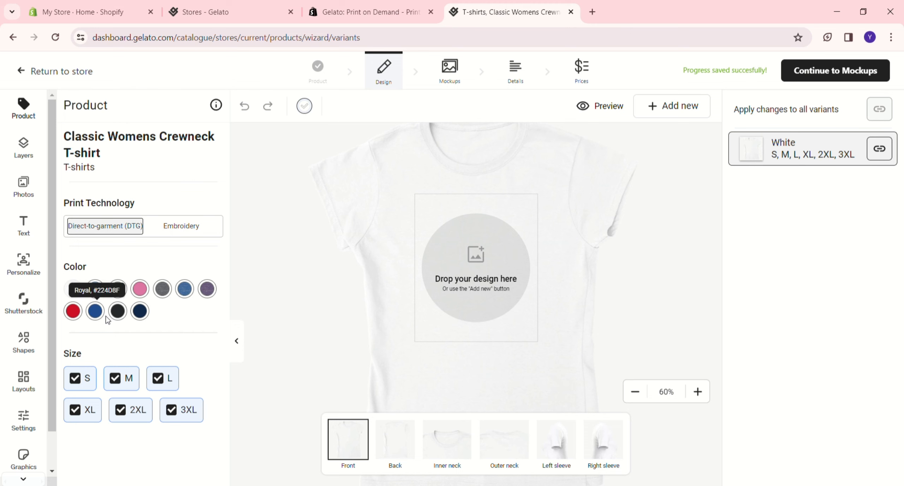
left_click(140, 289)
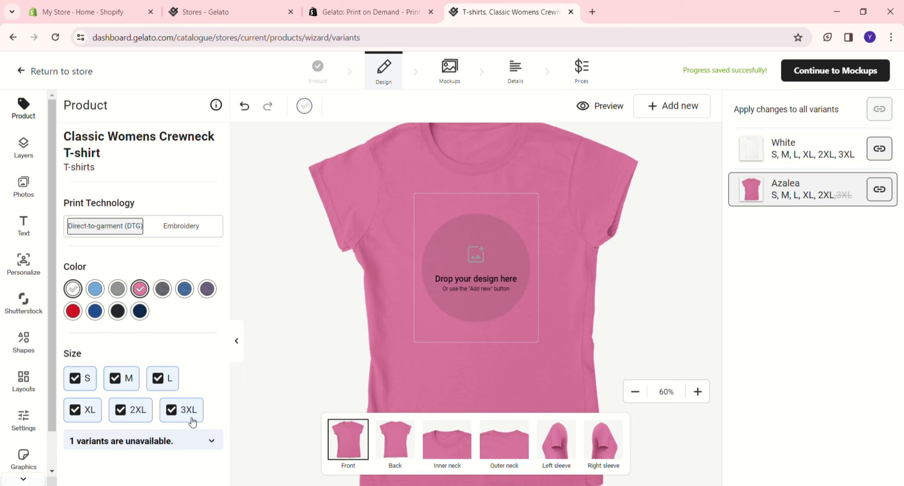
- Look through the layers, photos, text and personalization options available for designing the shirt
left_click(23, 150)
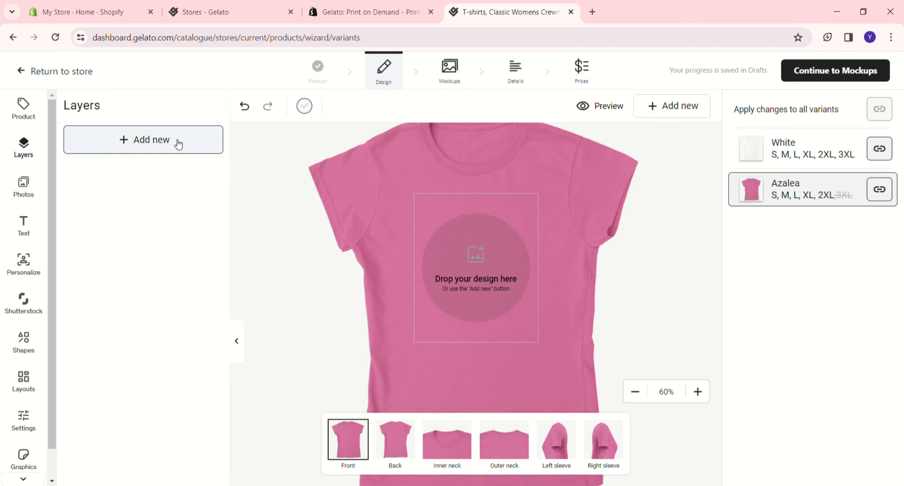
left_click(33, 189)
left_click(20, 235)
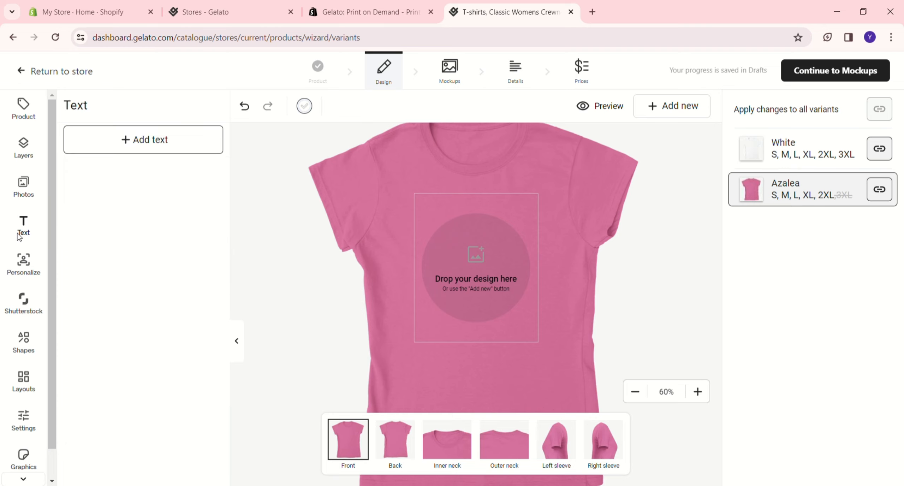
left_click(23, 275)
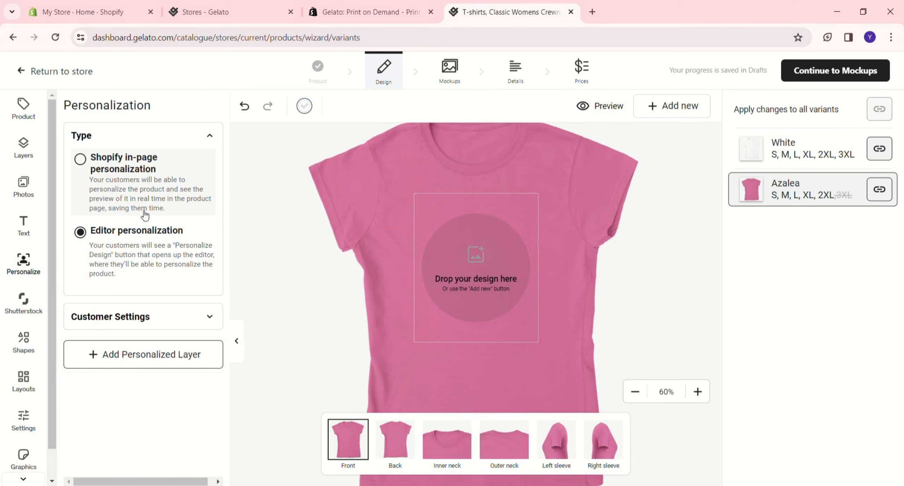
- Upload the "Express Yourself" logo image from the device and place it on the front of the shirt
left_click(21, 197)
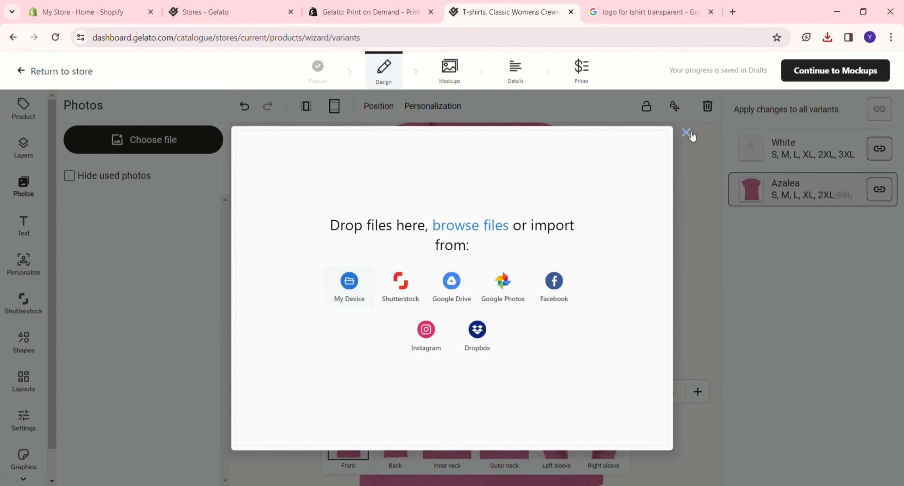
left_click(685, 133)
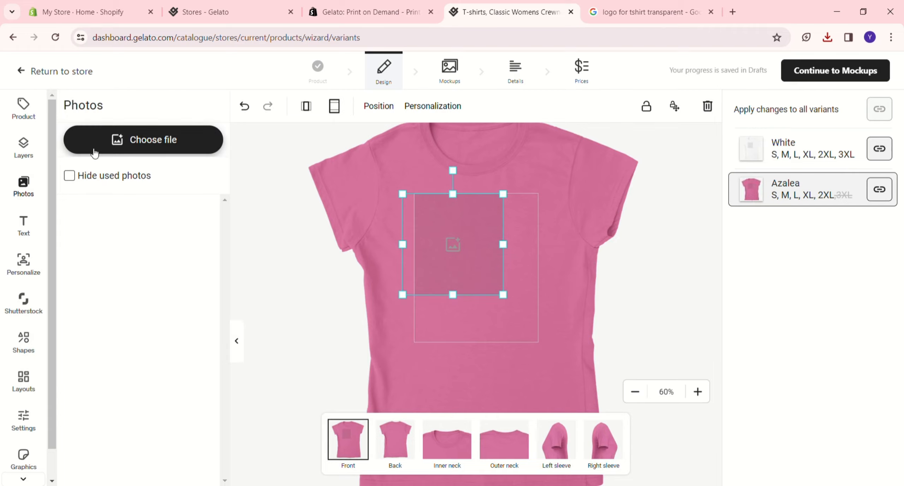
left_click(91, 145)
left_click(353, 282)
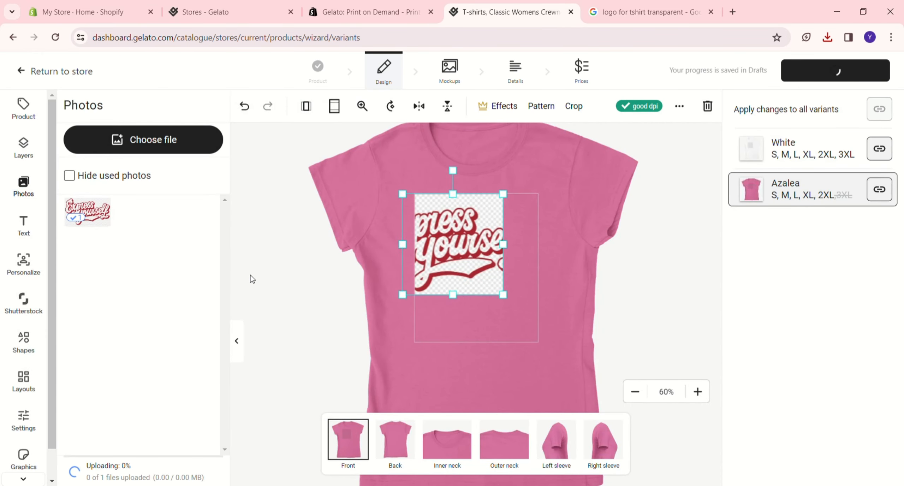
- Centre the logo on the shirt's front and enlarge it to span the full width of the print area
left_click_drag(454, 268, 478, 287)
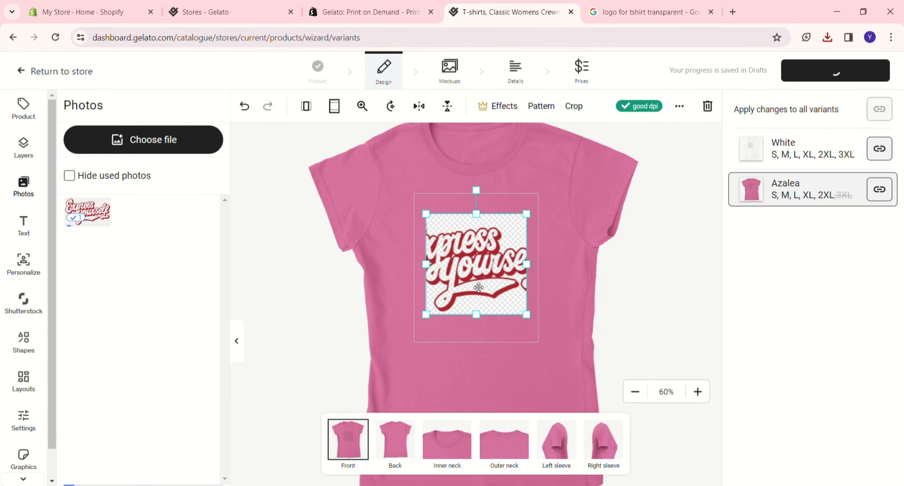
left_click(877, 196)
left_click(876, 196)
left_click(534, 340)
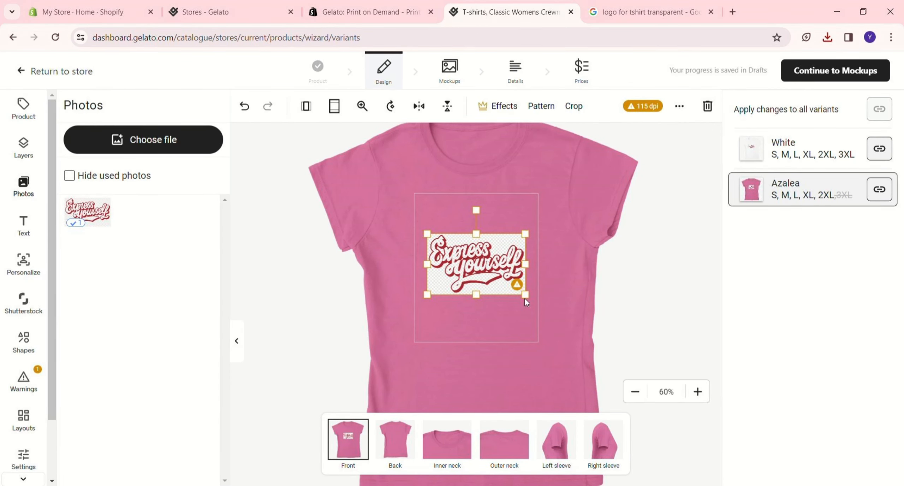
left_click_drag(525, 298, 497, 300)
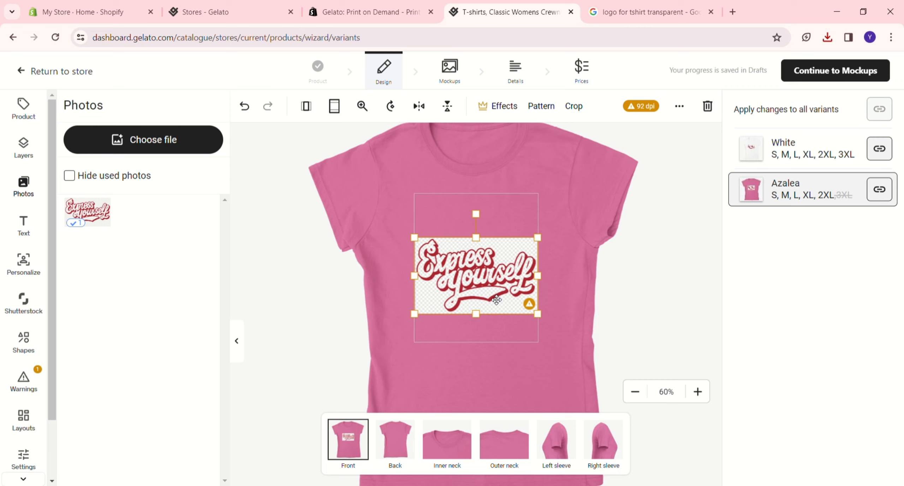
left_click_drag(485, 290, 486, 294)
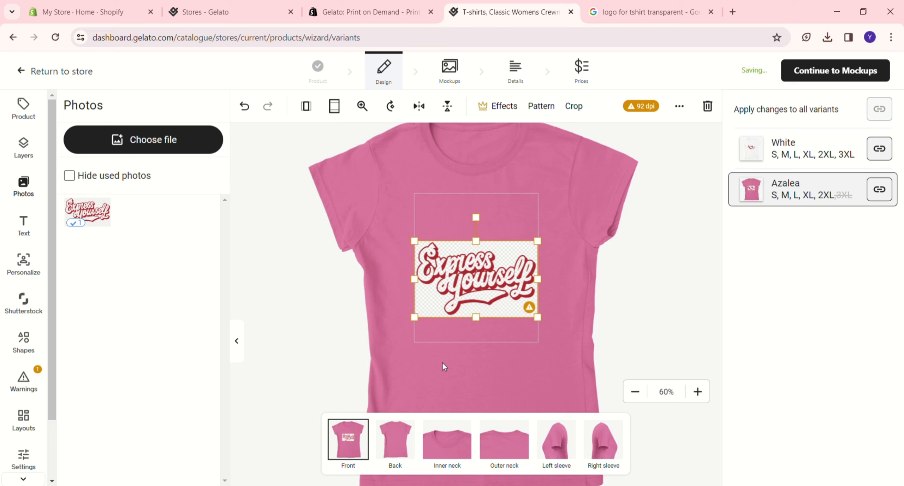
left_click(406, 373)
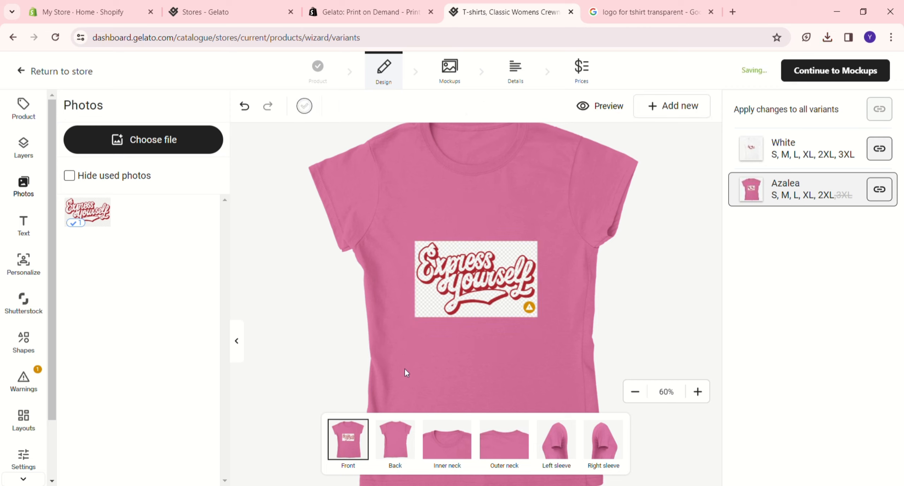
- Add the text "My shirt" to the back of the shirt and adjust its size and position within the print area
left_click(391, 451)
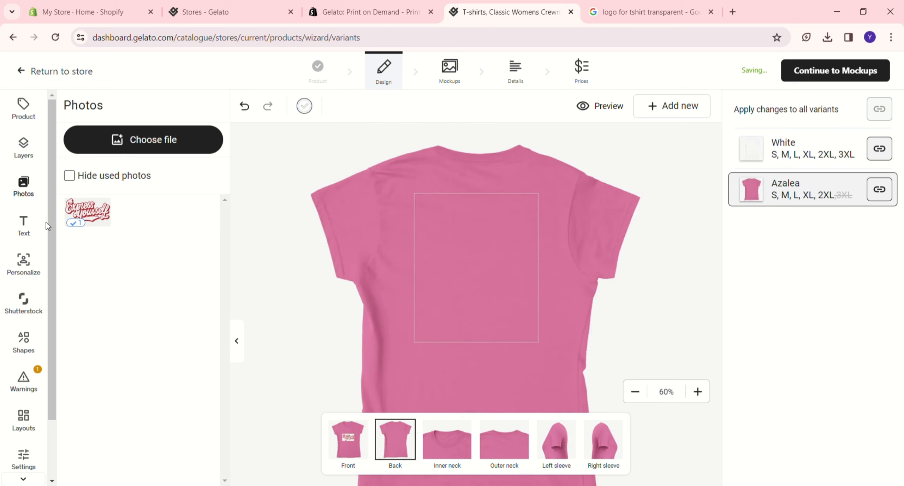
left_click(24, 226)
left_click_drag(498, 253, 526, 272)
mouse_move(478, 227)
left_mouse_down()
mouse_move(501, 250)
mouse_move(477, 232)
left_mouse_up()
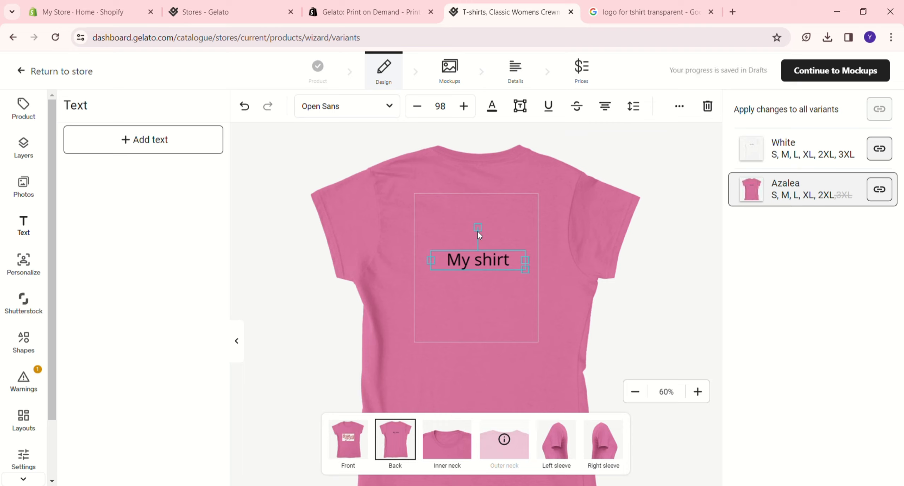
left_click(497, 261)
mouse_move(536, 276)
left_mouse_down()
mouse_move(570, 291)
mouse_move(532, 284)
left_mouse_up()
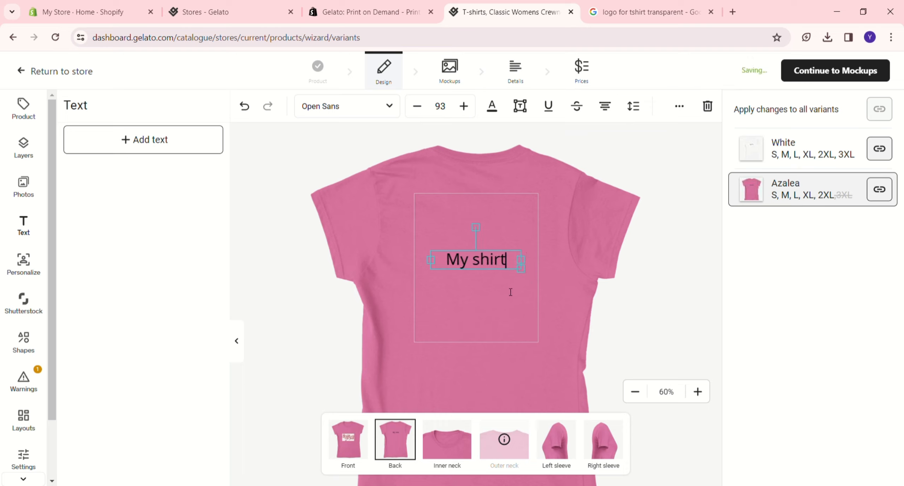
left_click(494, 286)
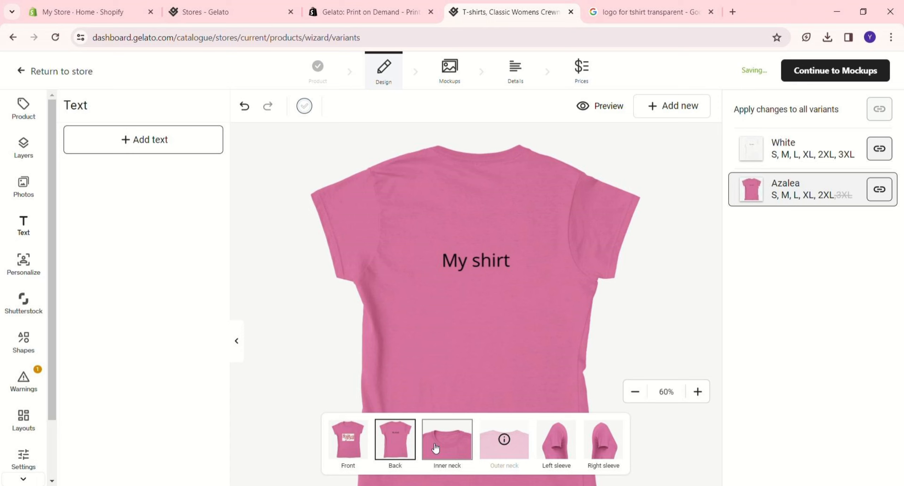
- Switch to the inner neck print area and browse the graphics library to the Patterns collection
left_click(454, 451)
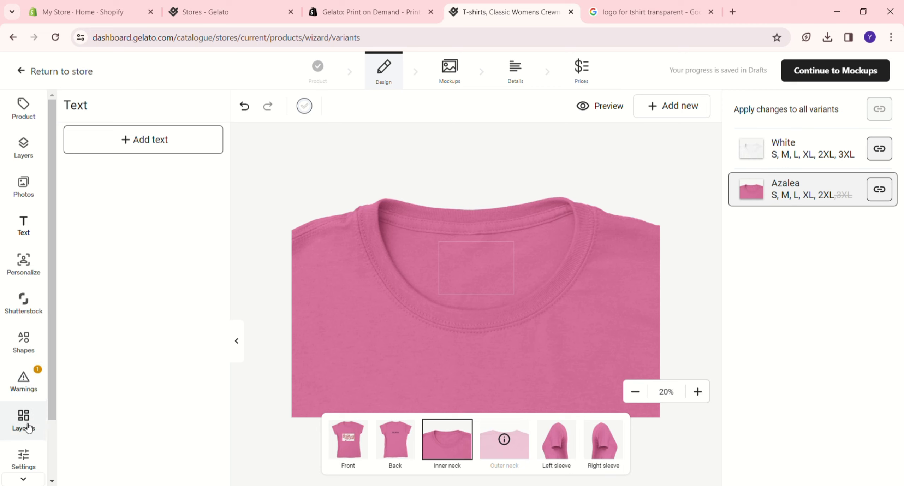
scroll(28, 427, "down", 2)
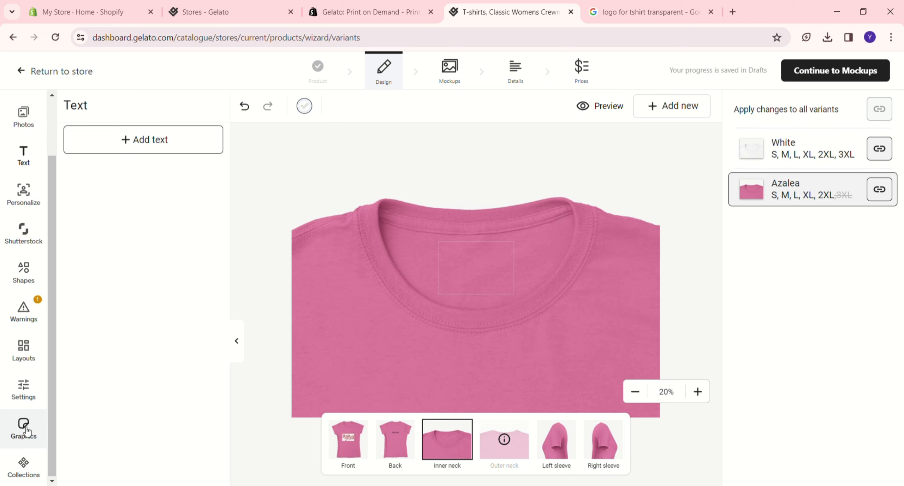
left_click(26, 429)
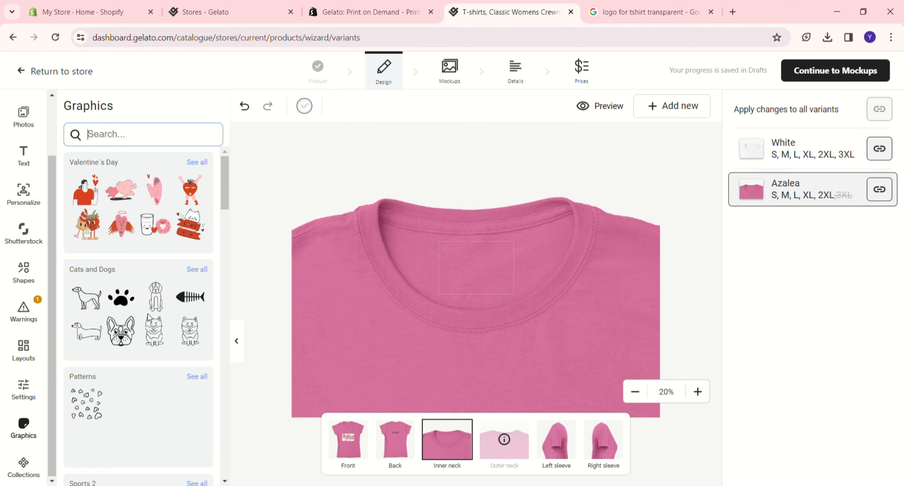
scroll(134, 382, "down", 1)
scroll(133, 382, "down", 2)
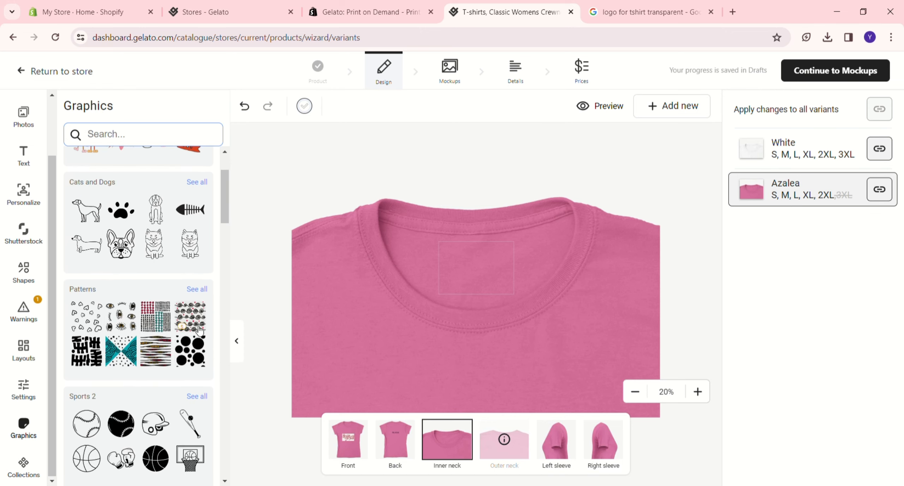
left_click(200, 359)
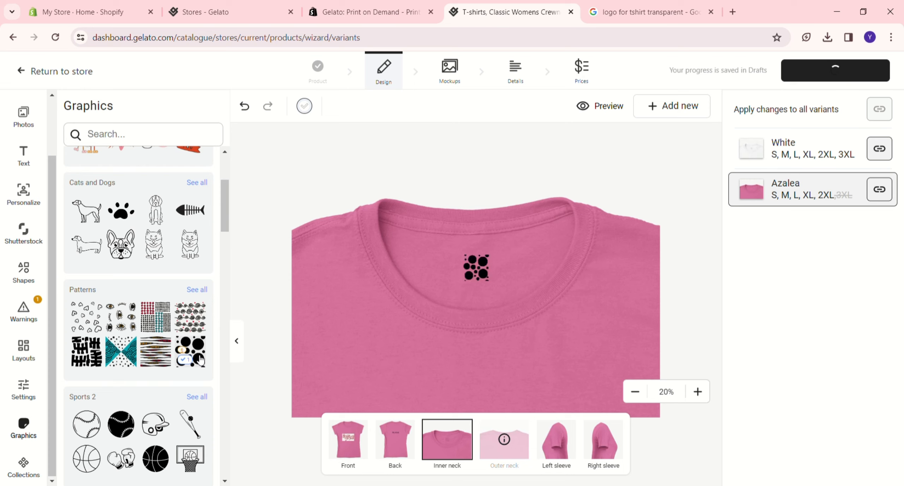
left_click(196, 291)
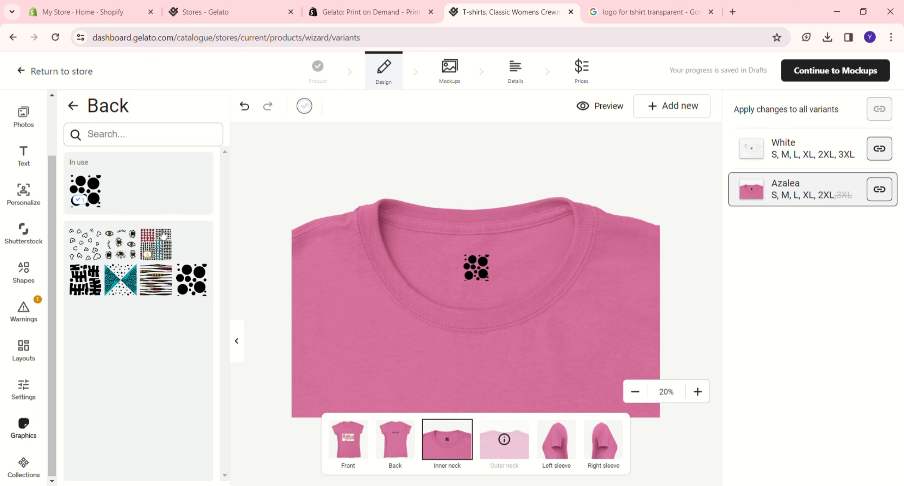
left_click(92, 241)
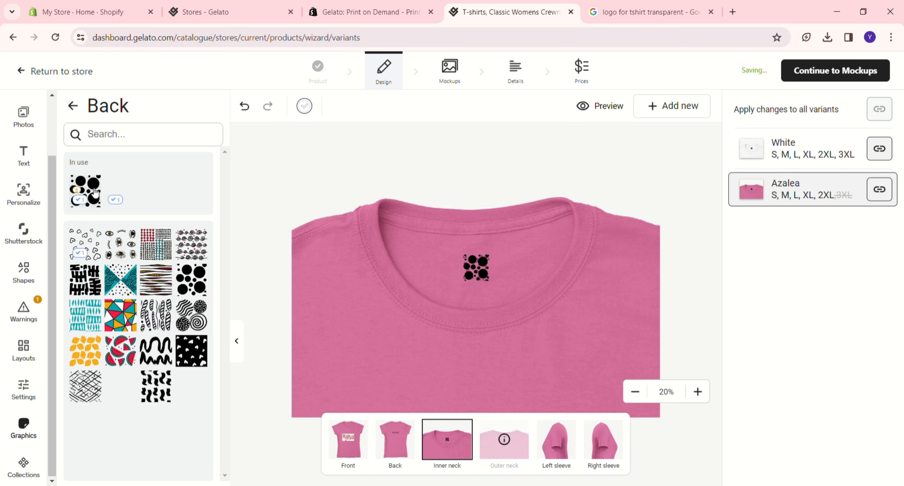
left_click(80, 194)
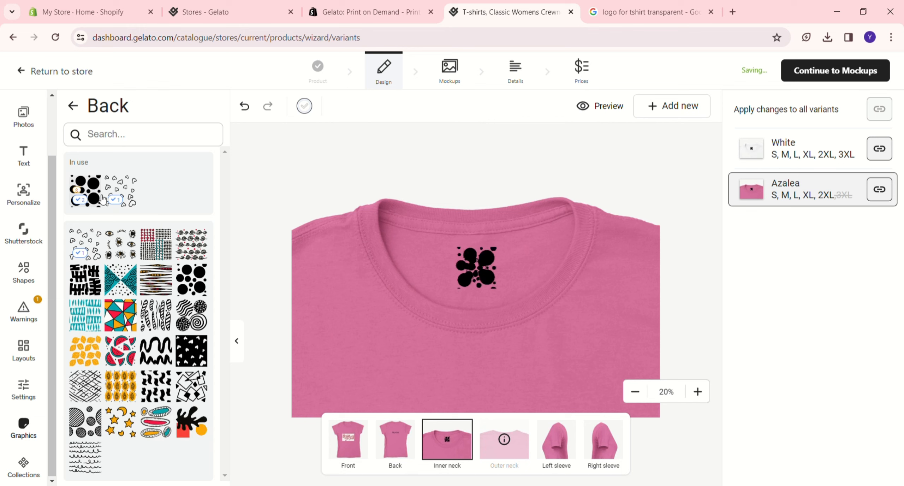
key("ctrl+z")
key("ctrl+z")
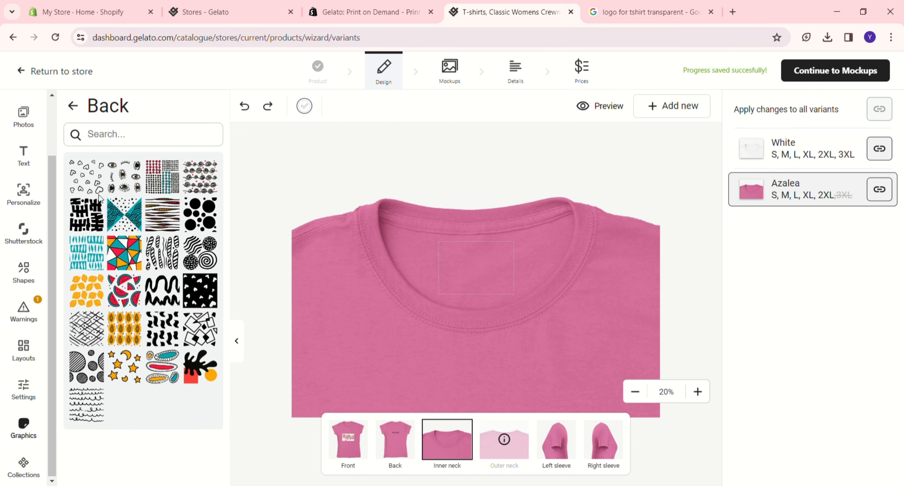
left_click(90, 175)
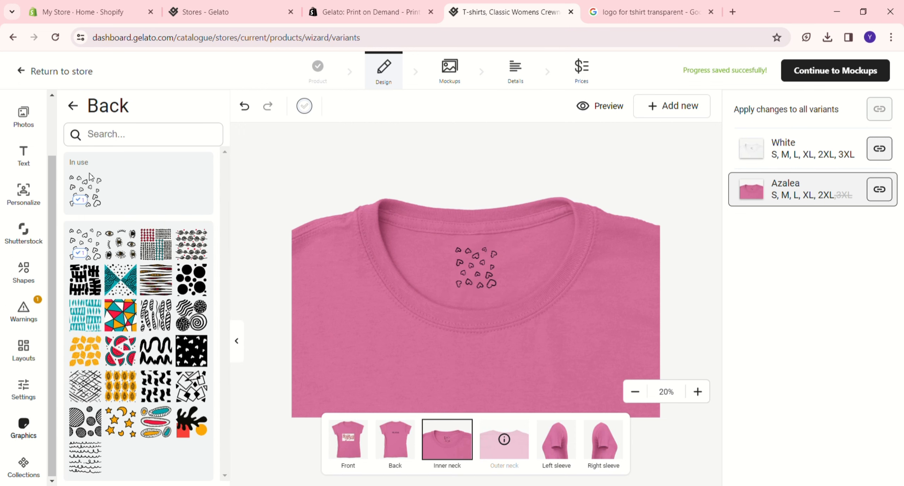
key("ctrl+z")
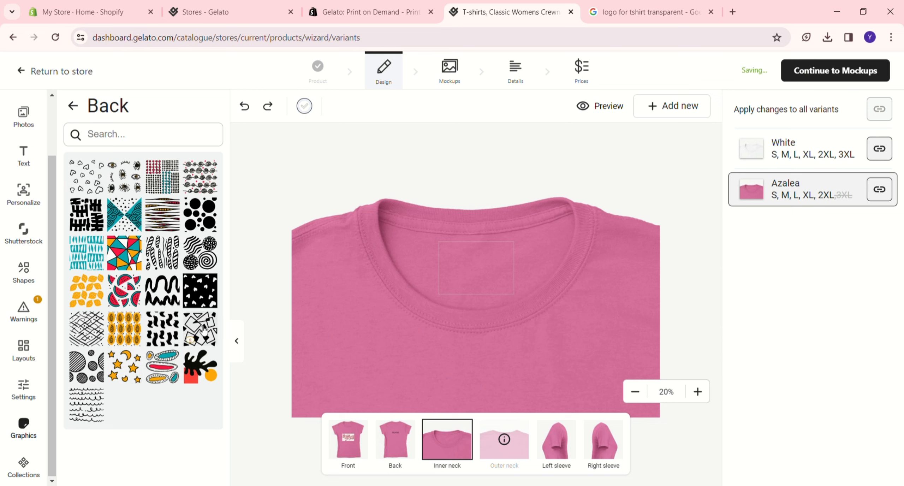
left_click(206, 291)
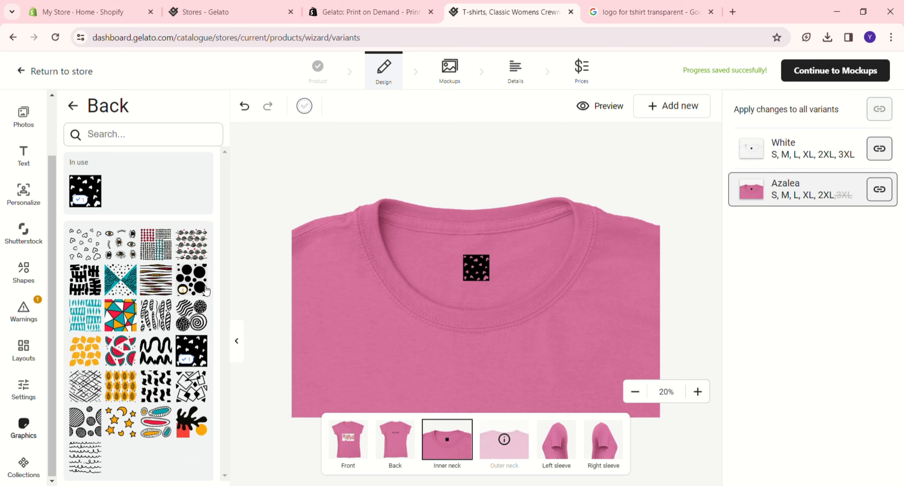
key("ctrl+z")
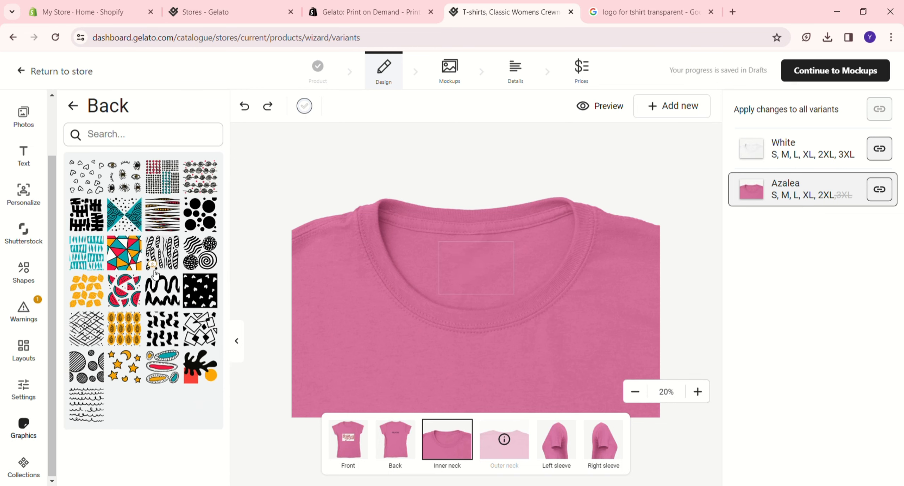
- Add the eyes pattern graphic to the inner neck and continue past the mockups to the product details
left_click(119, 177)
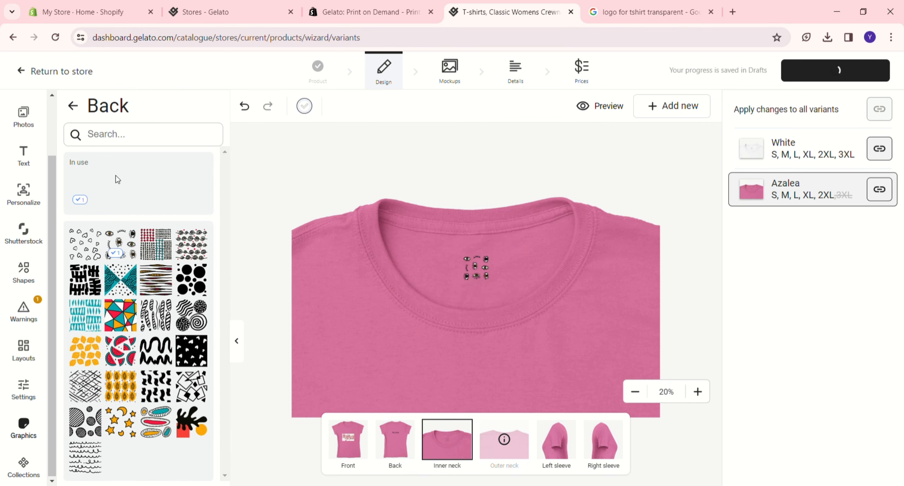
left_click(793, 71)
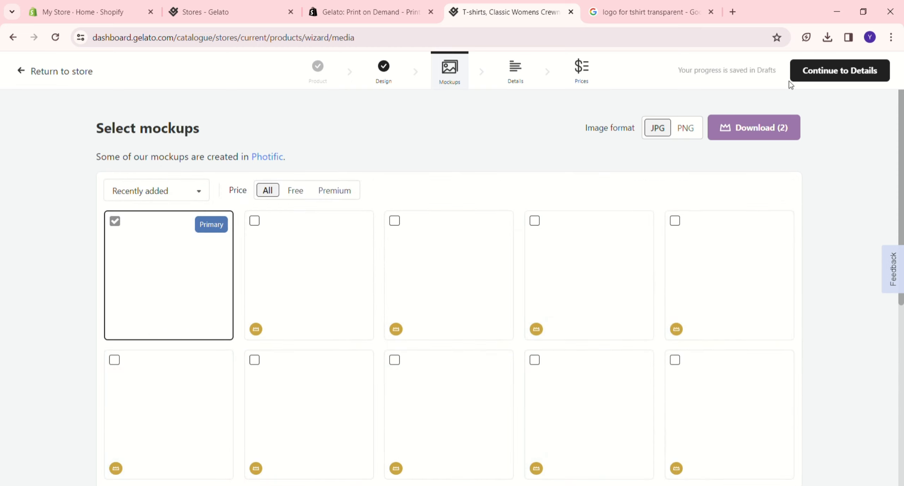
left_click(790, 80)
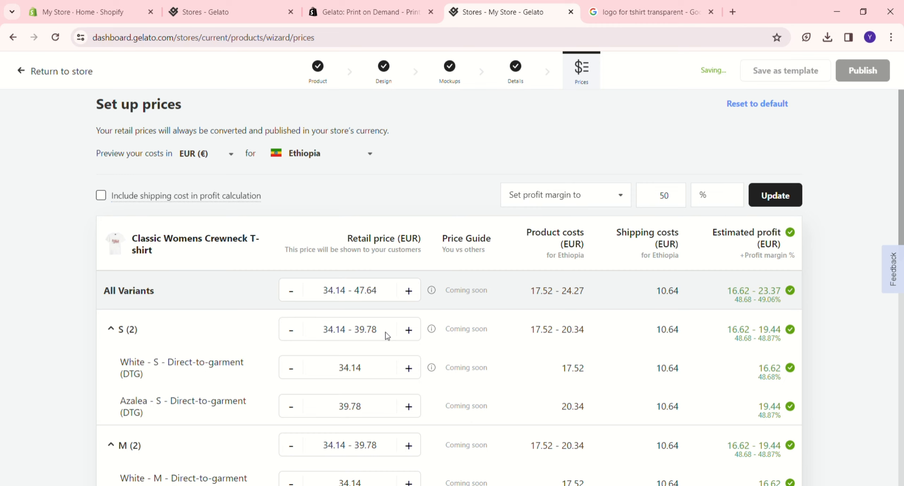
- Set the retail price of the White S direct-to-garment variant to 50 EUR
left_click(373, 338)
left_click(367, 367)
type("50")
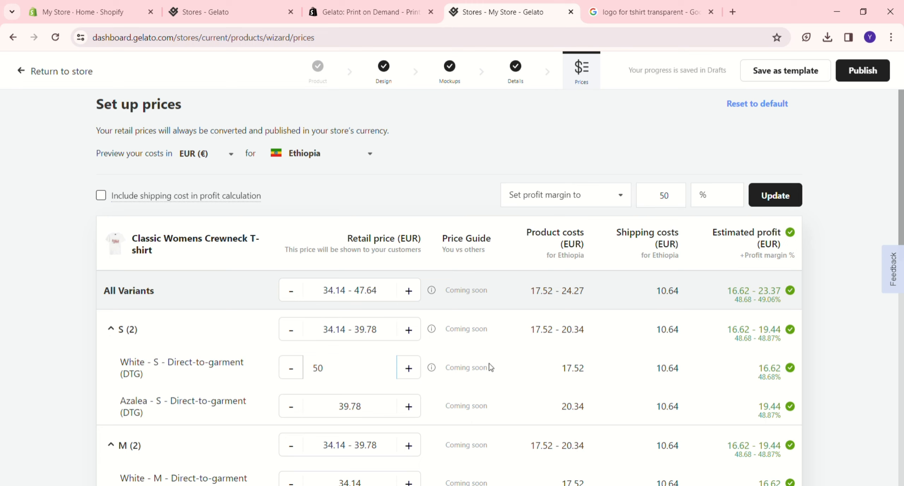
left_click(556, 362)
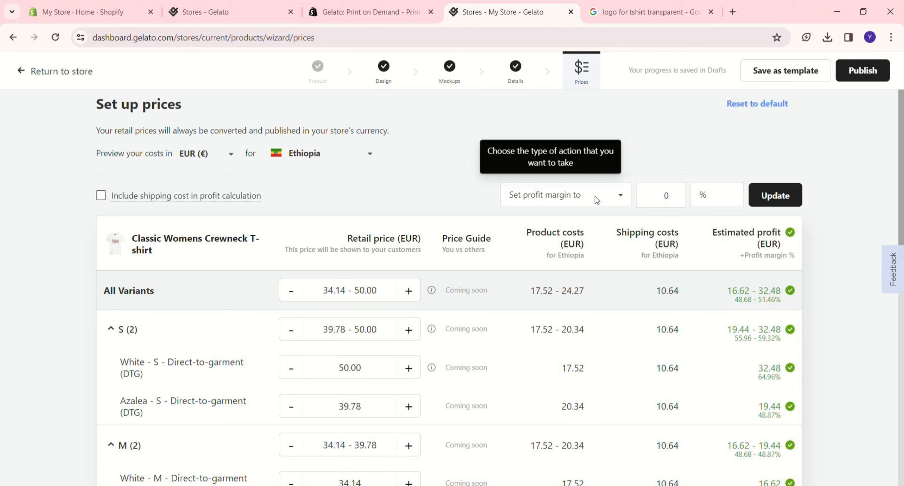
- Enter 30% as the profit margin in the bulk price adjustment
left_click(671, 203)
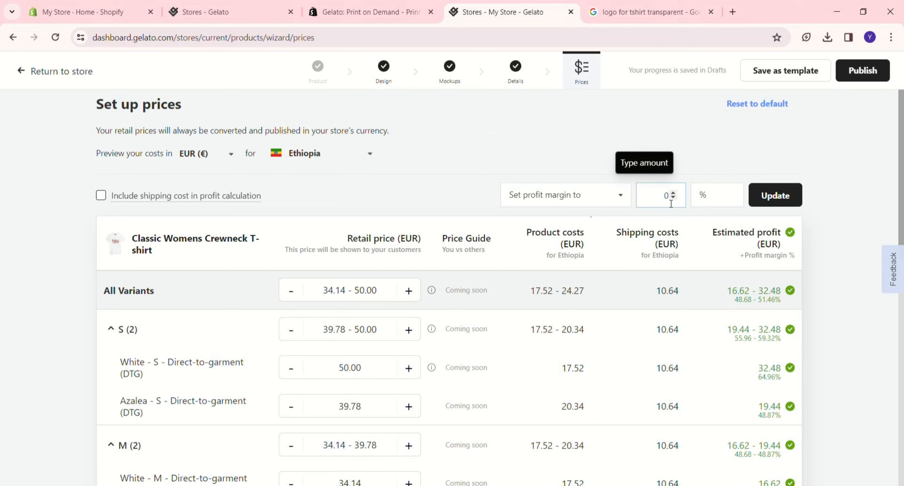
type("30")
left_click(730, 154)
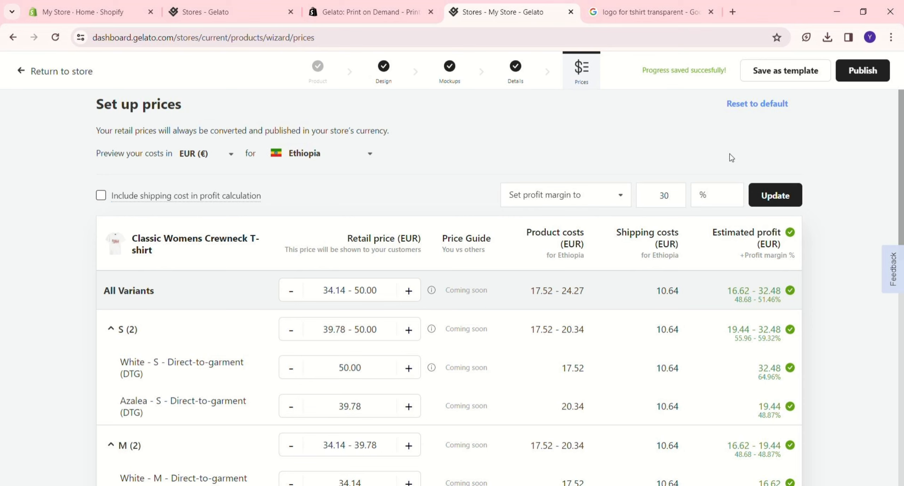
- Apply the 30% profit margin to all variants and publish the Classic Womens Crewneck T-shirt to the store
left_click(776, 197)
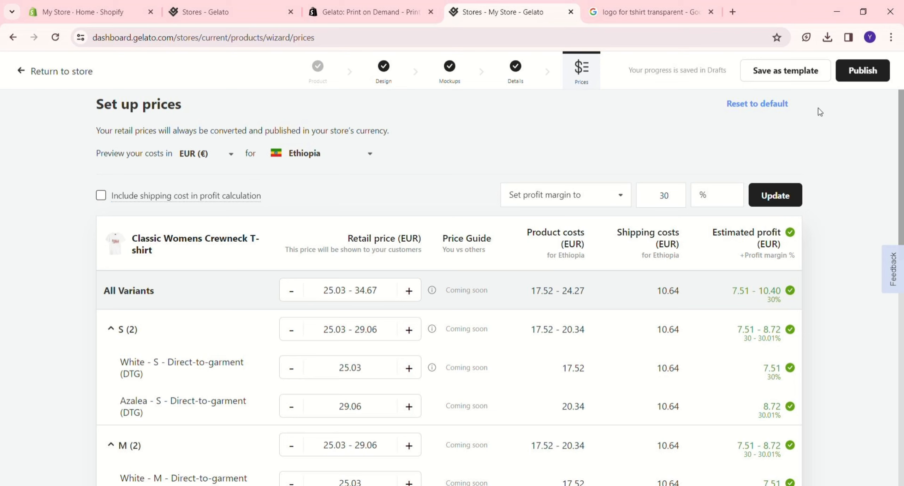
left_click(846, 81)
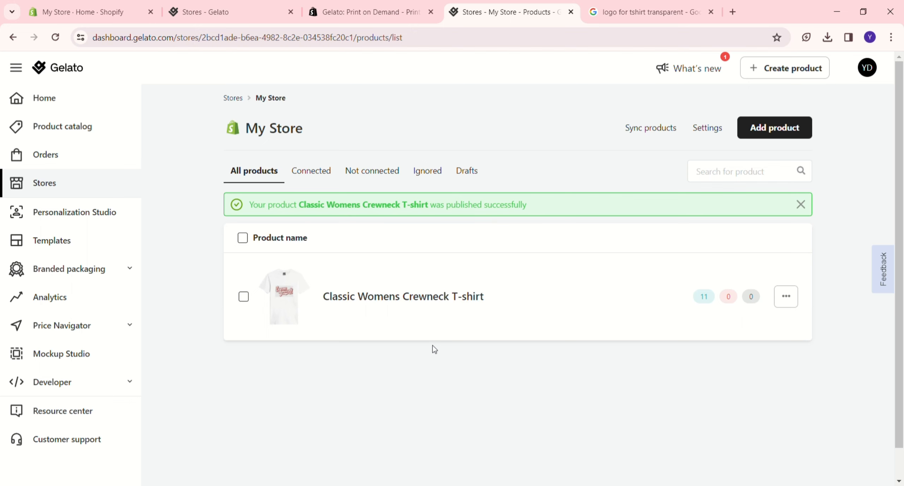
- Open the published Classic Womens Crewneck T-shirt and review its care instructions and the retail and Gelato prices of its White and Azalea variants
left_click(432, 340)
scroll(272, 433, "down", 6)
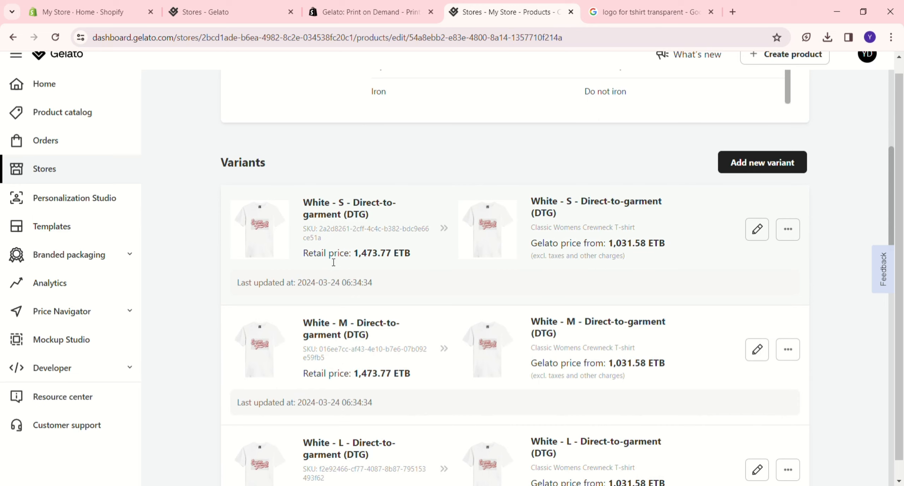
scroll(333, 262, "down", 5)
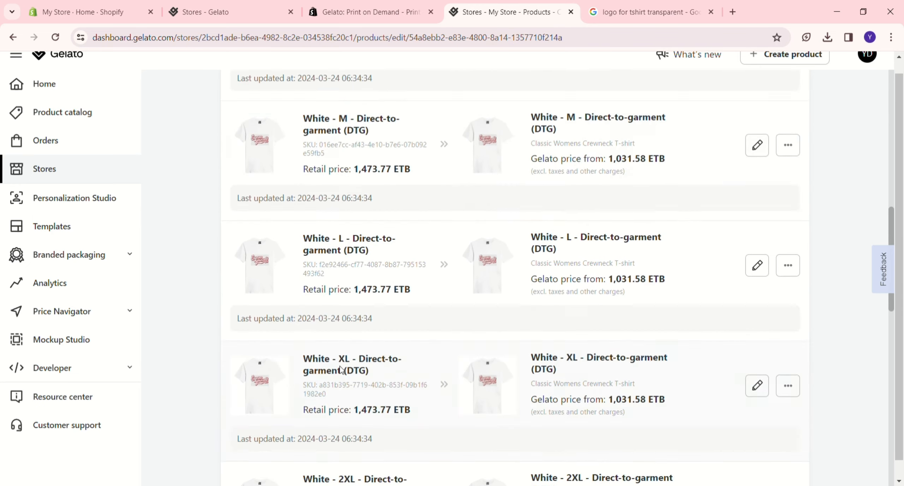
scroll(344, 369, "up", 9)
scroll(344, 369, "down", 14)
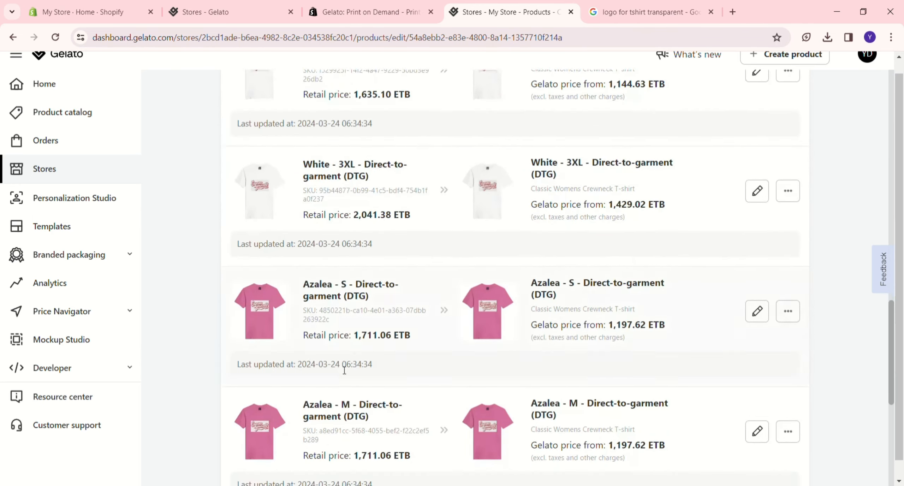
scroll(342, 367, "up", 18)
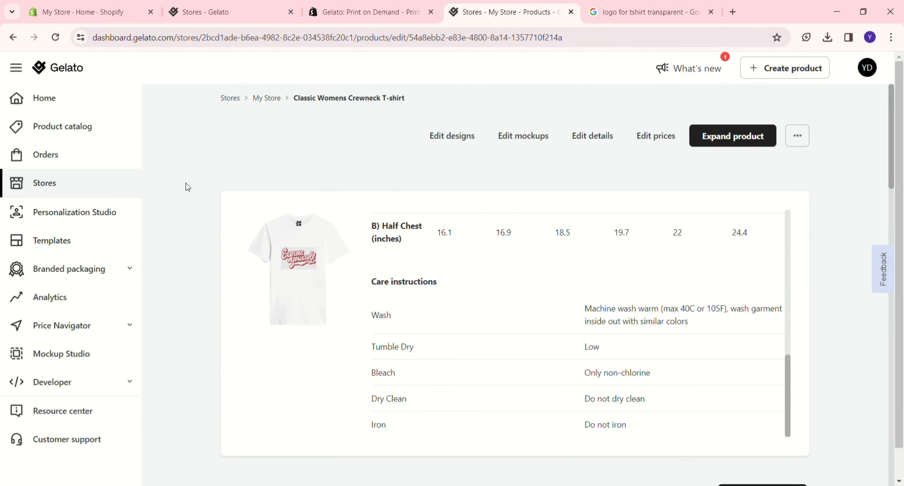
scroll(429, 262, "down", 7)
scroll(415, 339, "up", 7)
- Return to the store's product list and check which actions are available for the published T-shirt
left_click(14, 37)
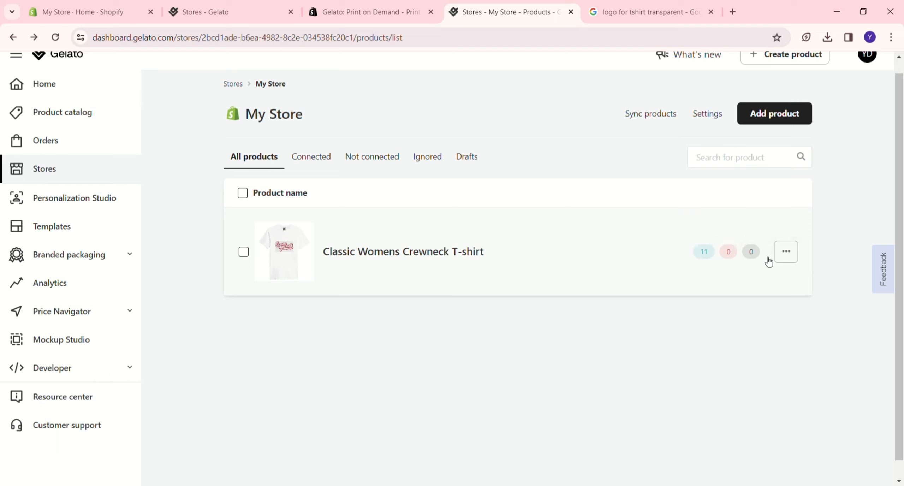
left_click(779, 259)
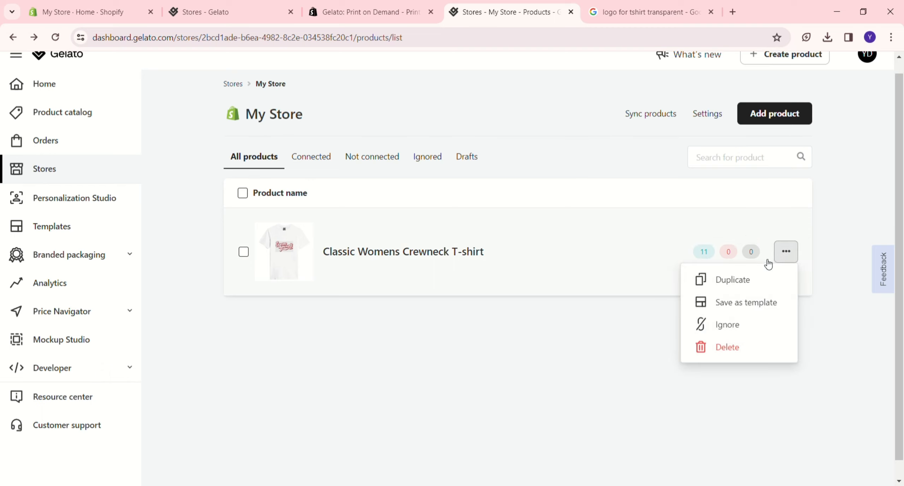
left_click(579, 343)
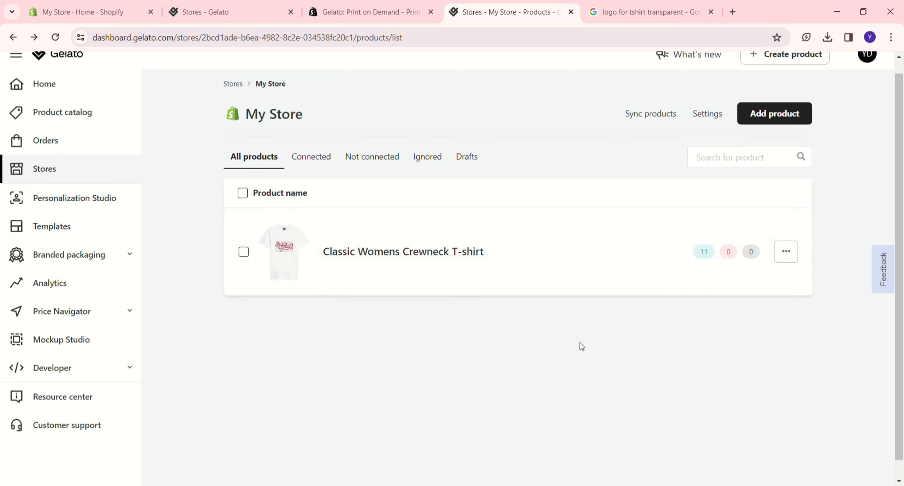